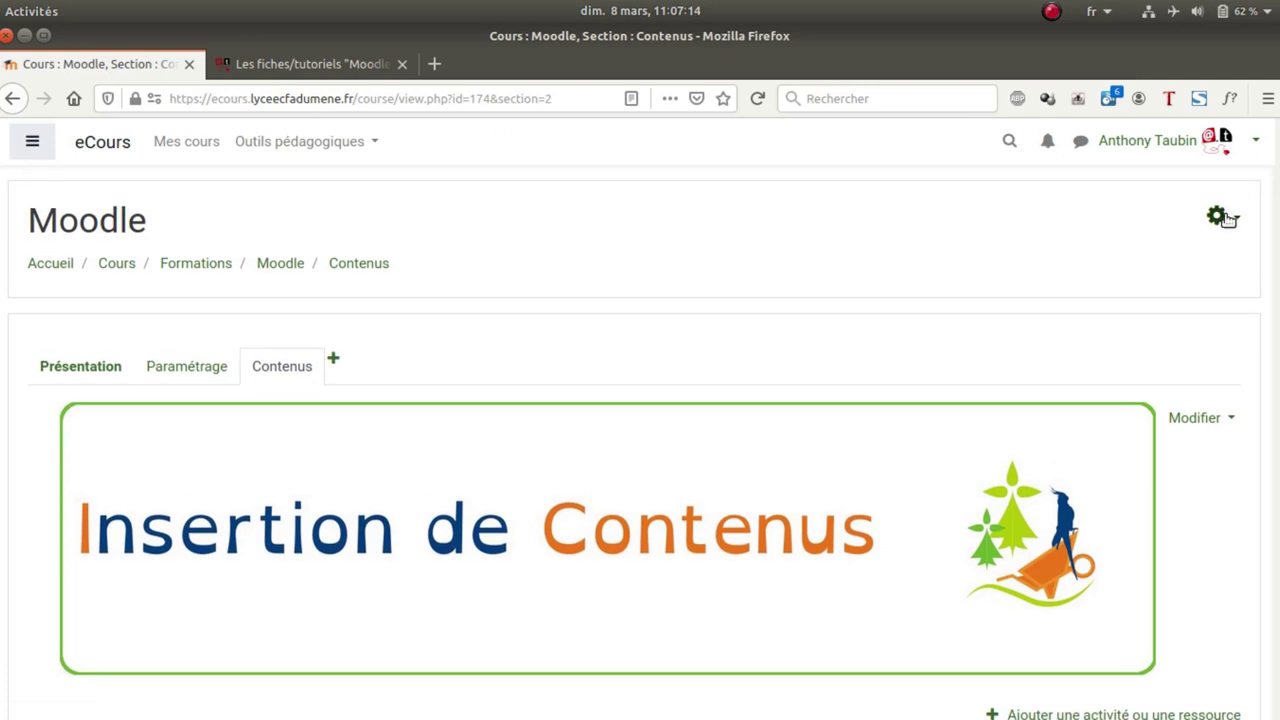
pyautogui.click(1220, 216)
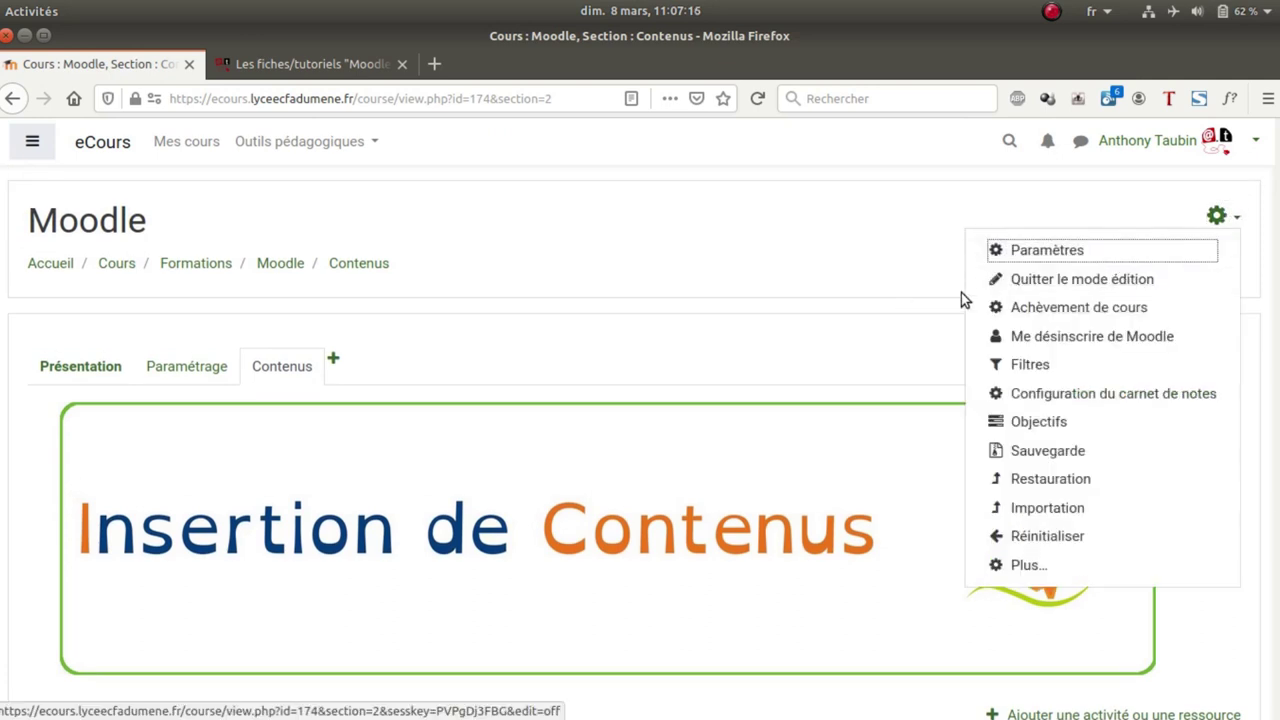
pyautogui.click(809, 323)
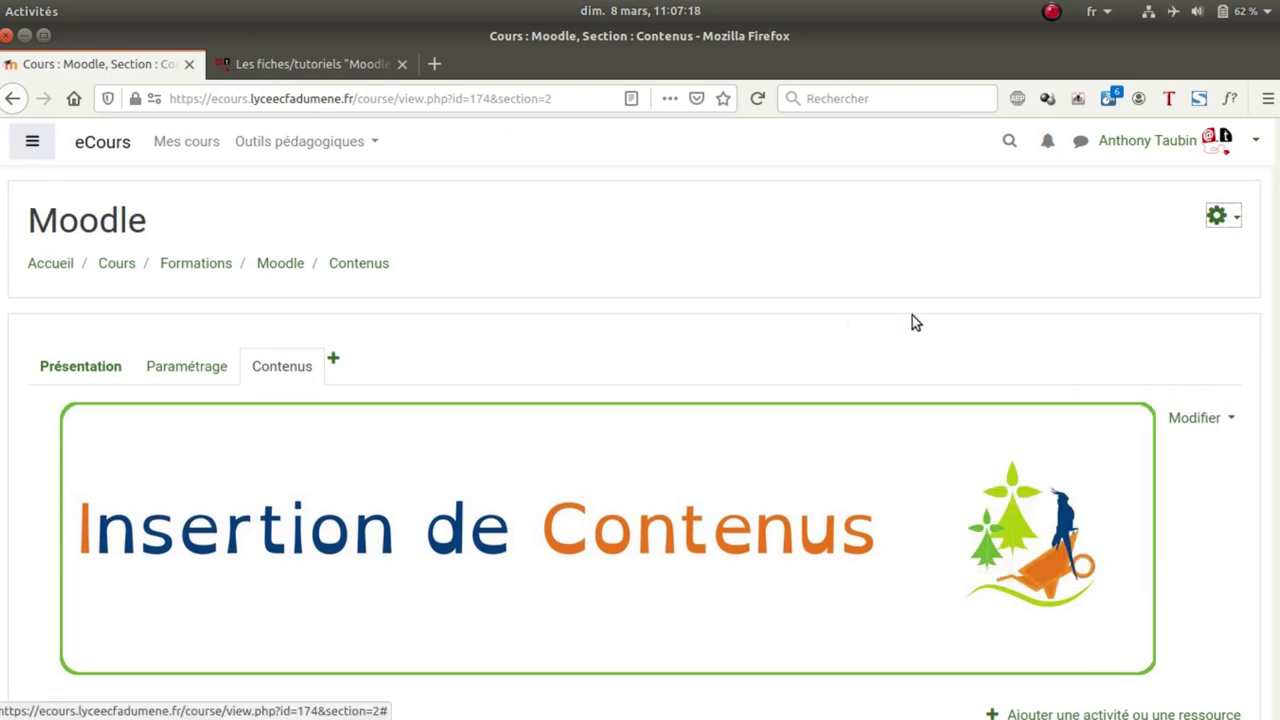
pyautogui.scroll(-2, 912, 315)
pyautogui.click(1205, 312)
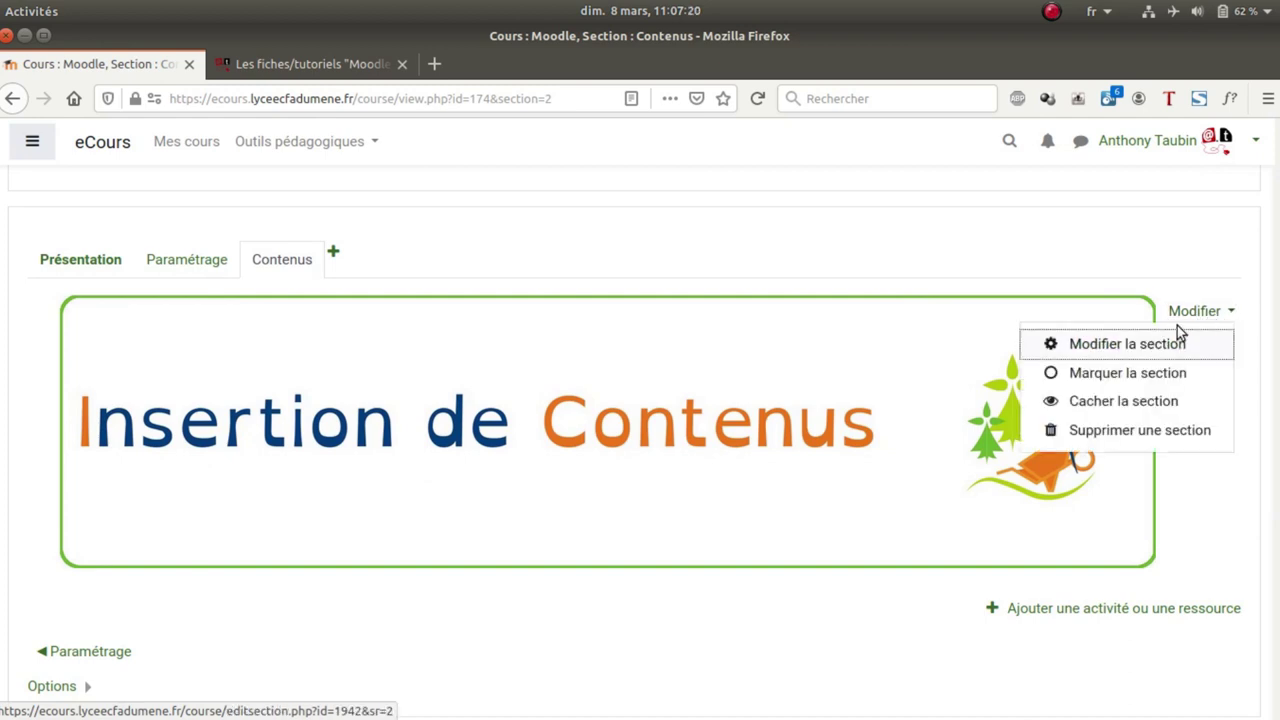
pyautogui.press('Escape')
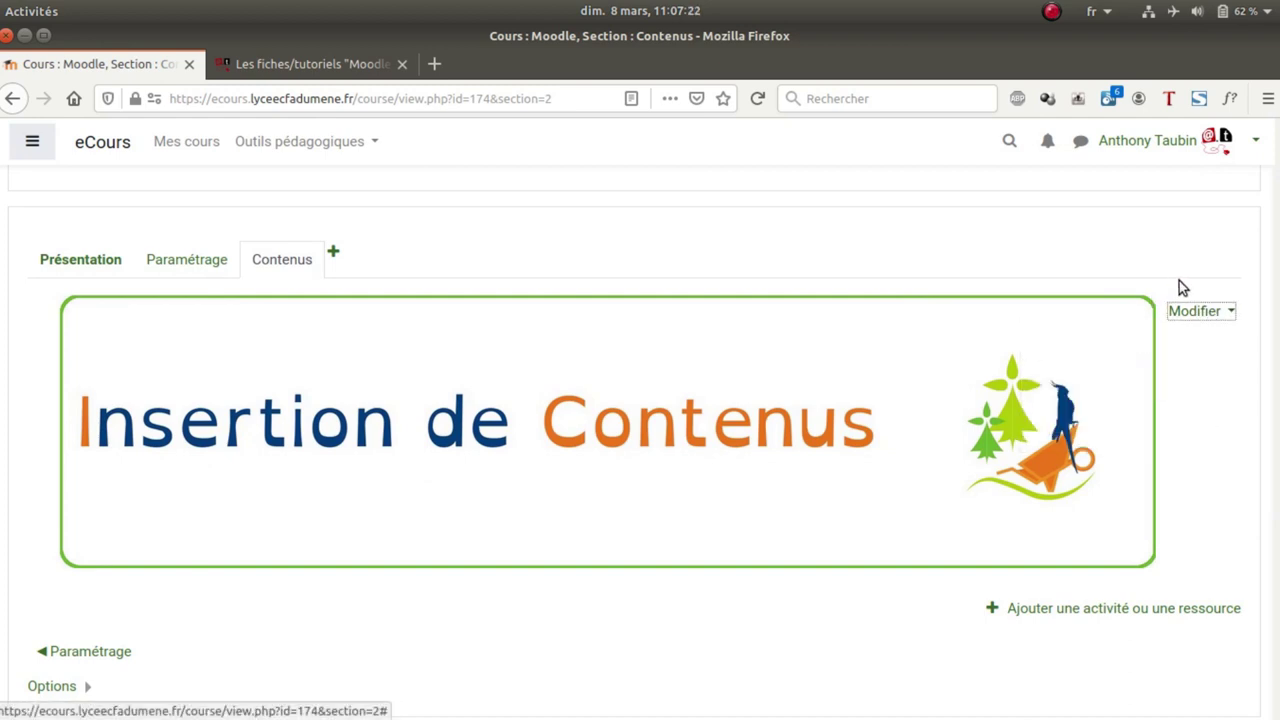
# Step: Add a Devoir activity to the Contenus section of the course
pyautogui.scroll(-3, 1181, 281)
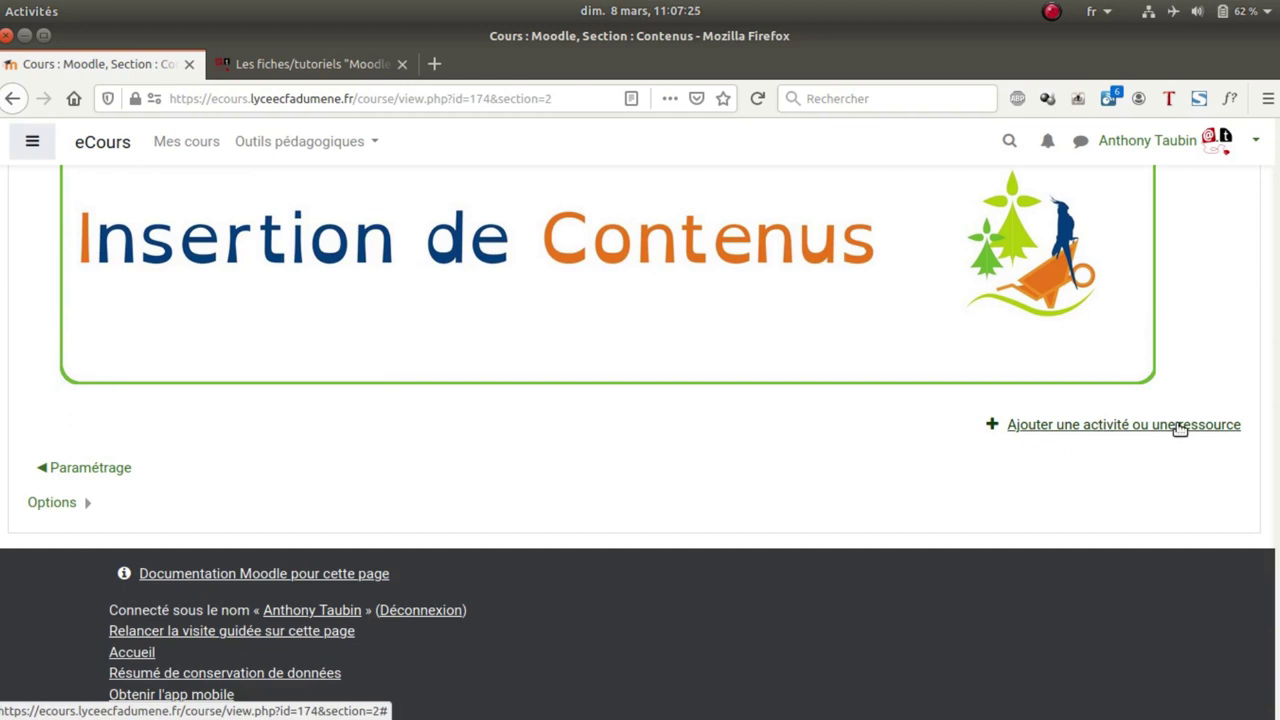
pyautogui.click(1109, 424)
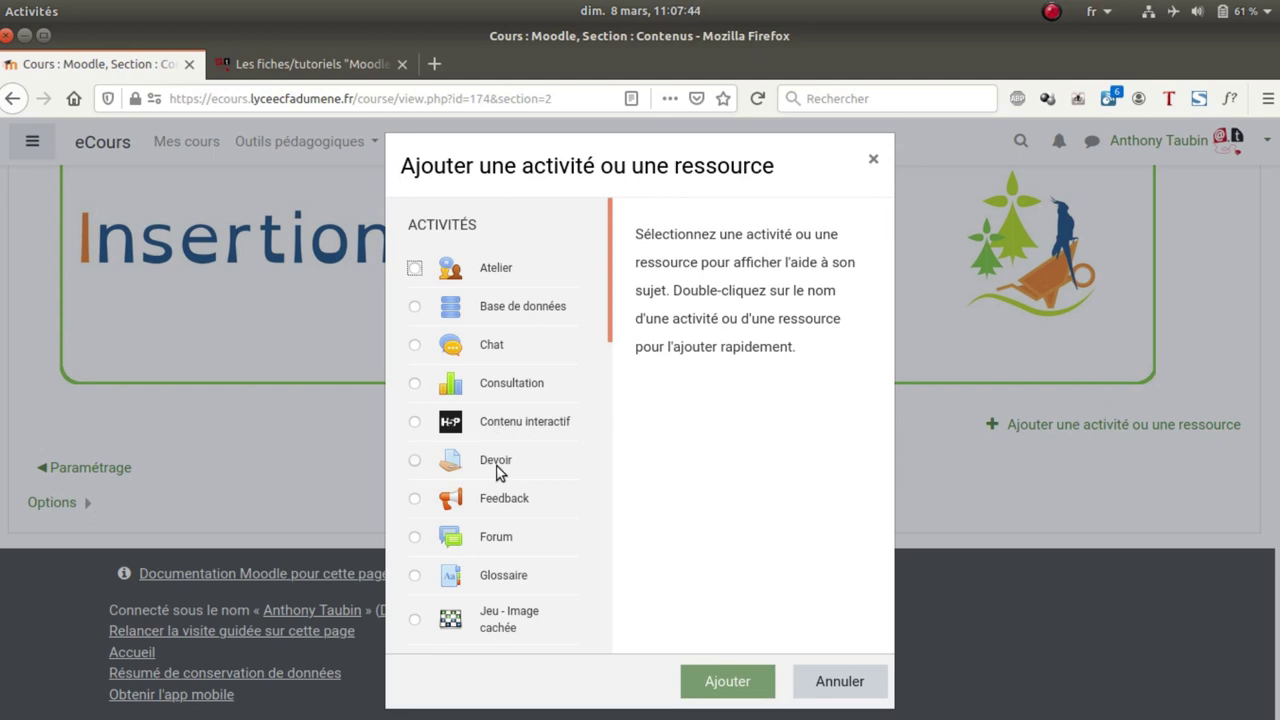
pyautogui.click(416, 462)
pyautogui.click(735, 683)
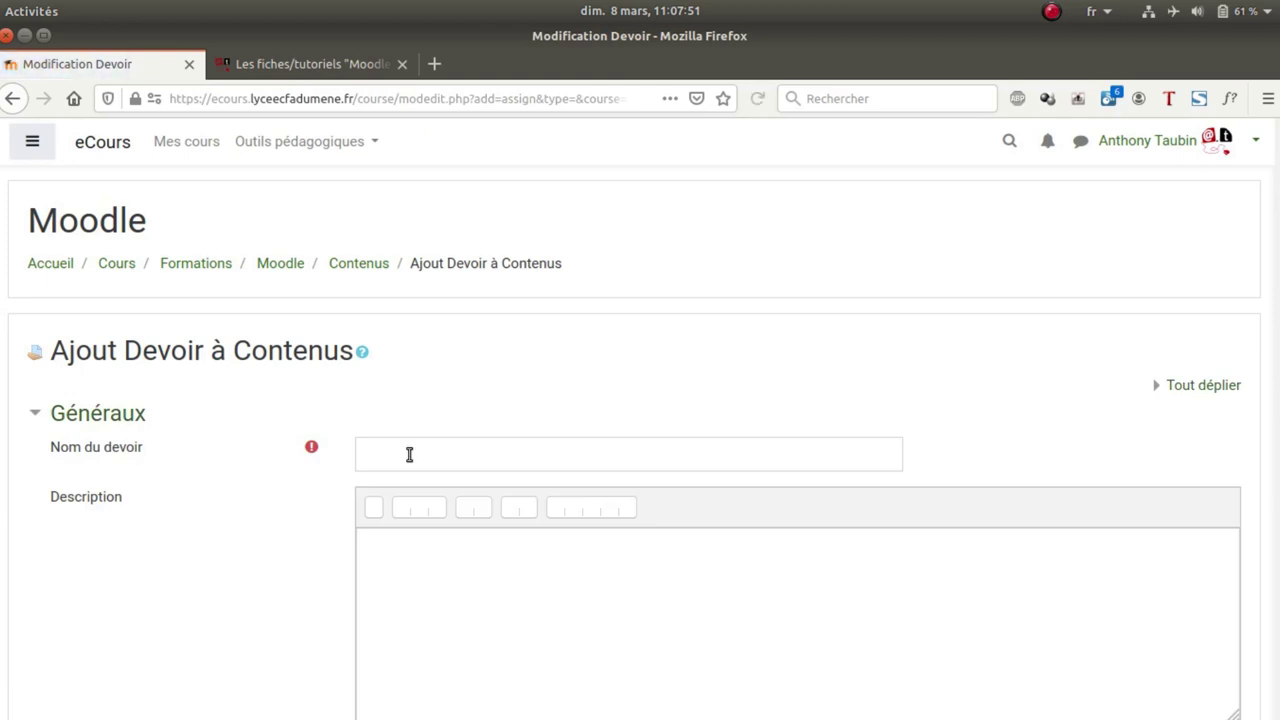
# Step: Name the assignment "Rendre le travail sur Moodle"
pyautogui.click(495, 451)
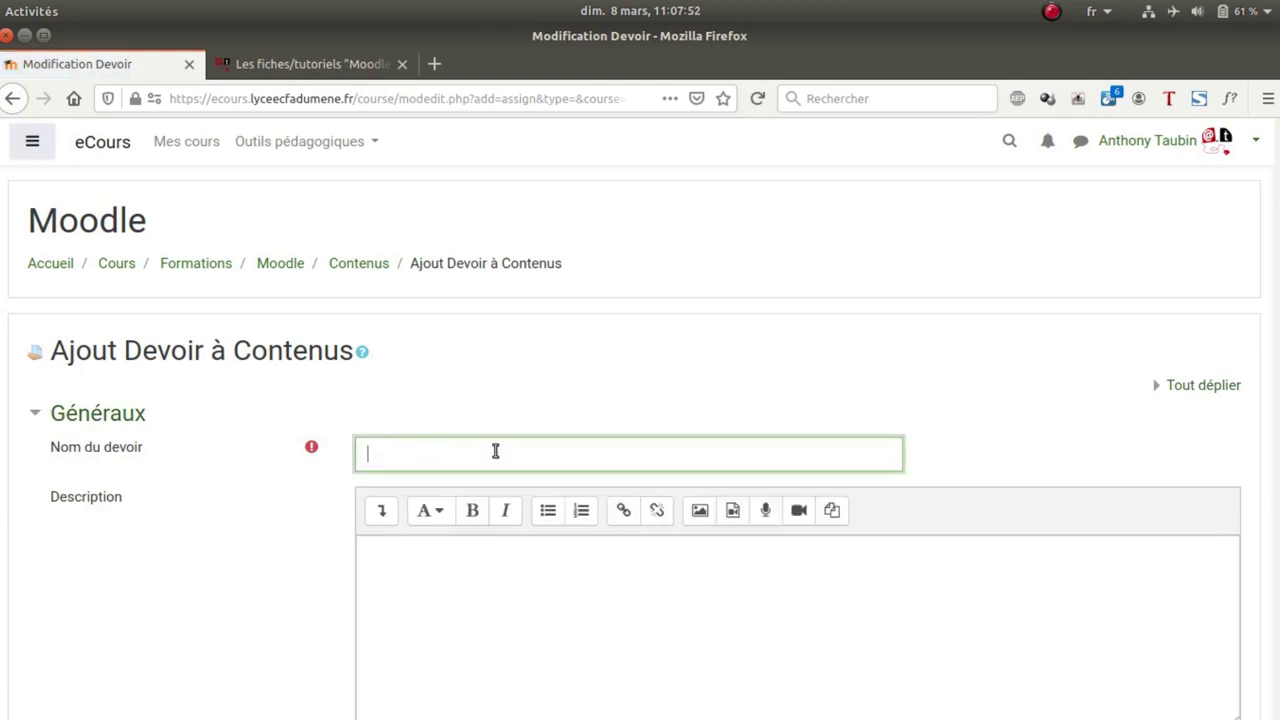
pyautogui.write('Rendre le trava')
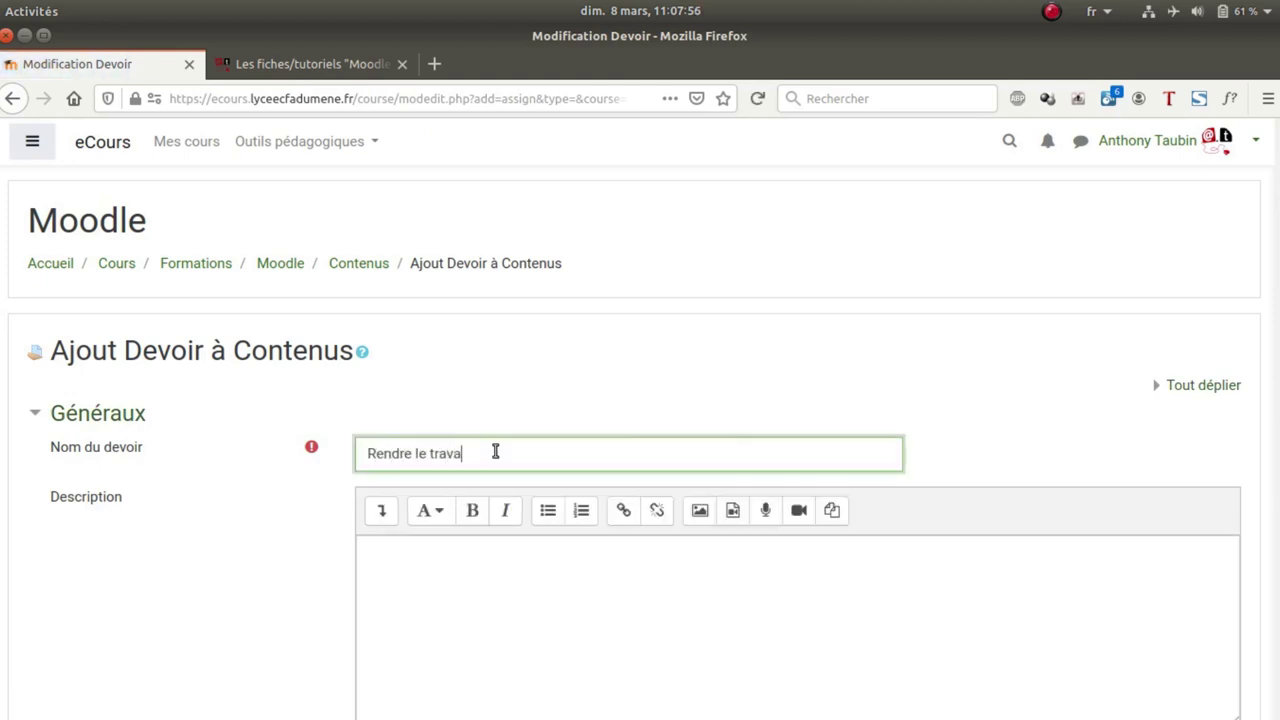
pyautogui.write('il sur Moodle')
# Step: Disable the submission start date, the due date and the grading reminder date in the assignment's availability settings
pyautogui.scroll(-2, 446, 451)
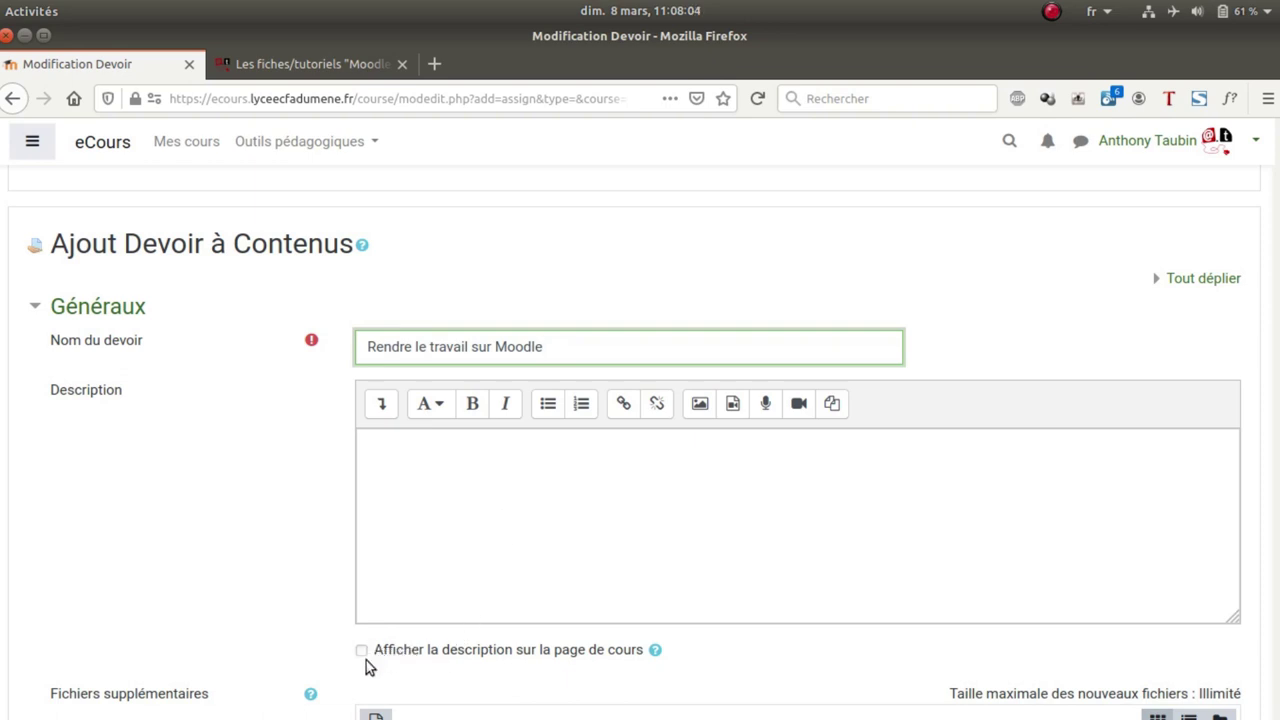
pyautogui.scroll(-6, 621, 442)
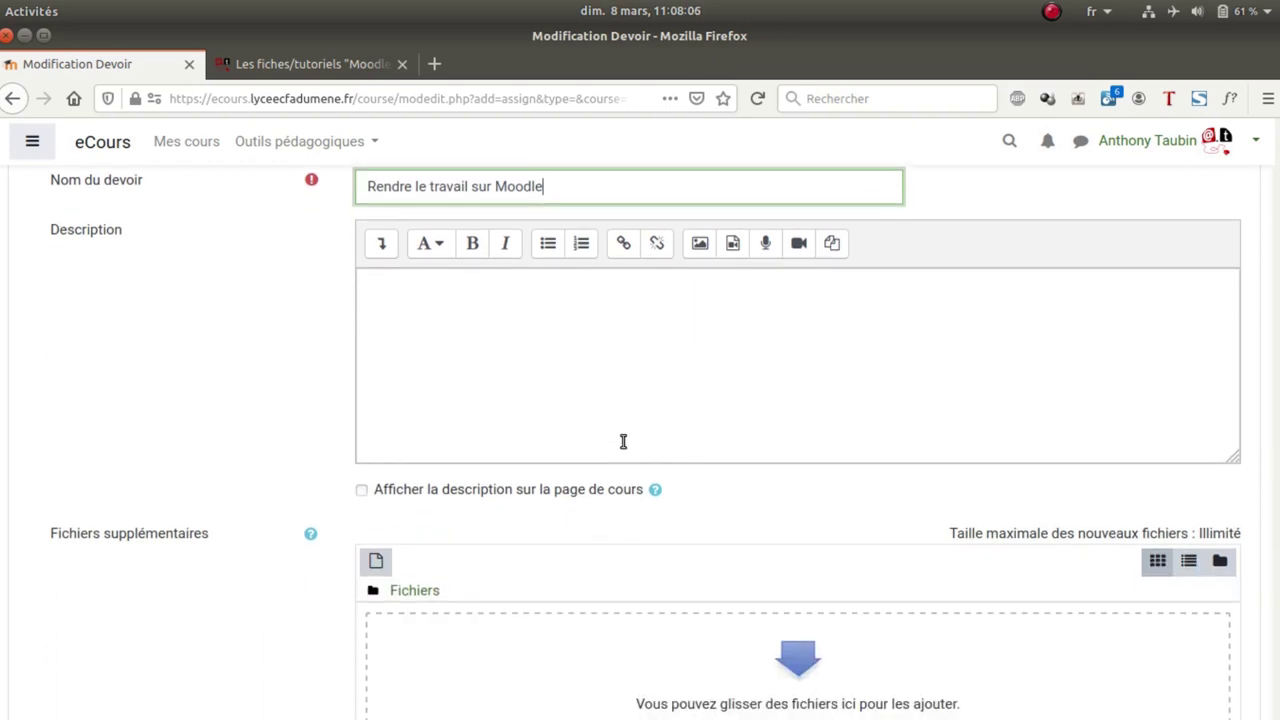
pyautogui.scroll(-3, 240, 414)
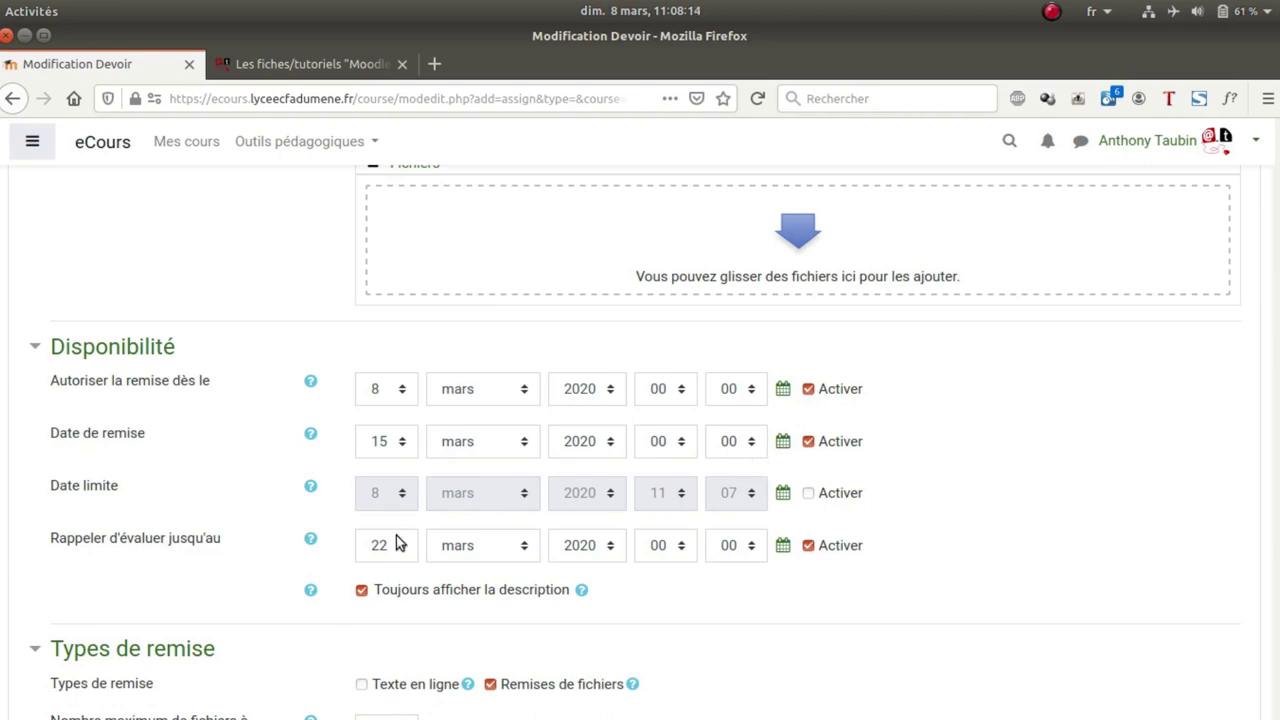
pyautogui.click(808, 389)
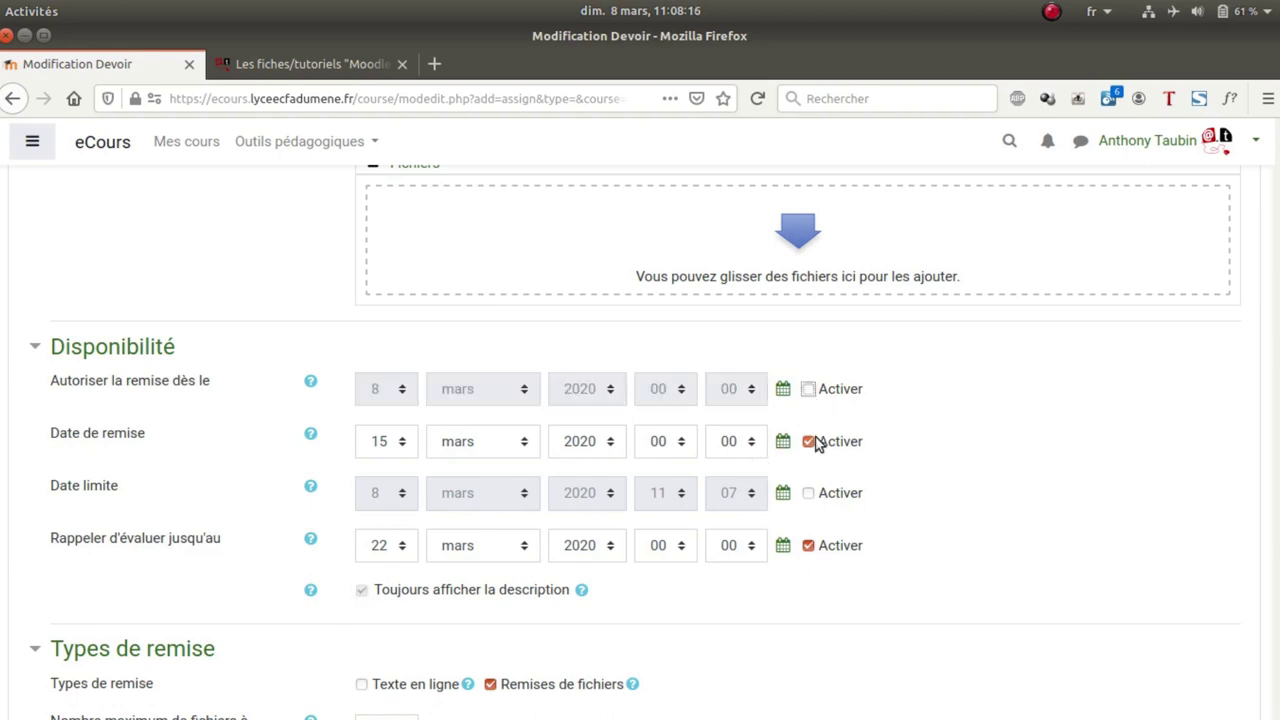
pyautogui.click(808, 441)
pyautogui.click(810, 546)
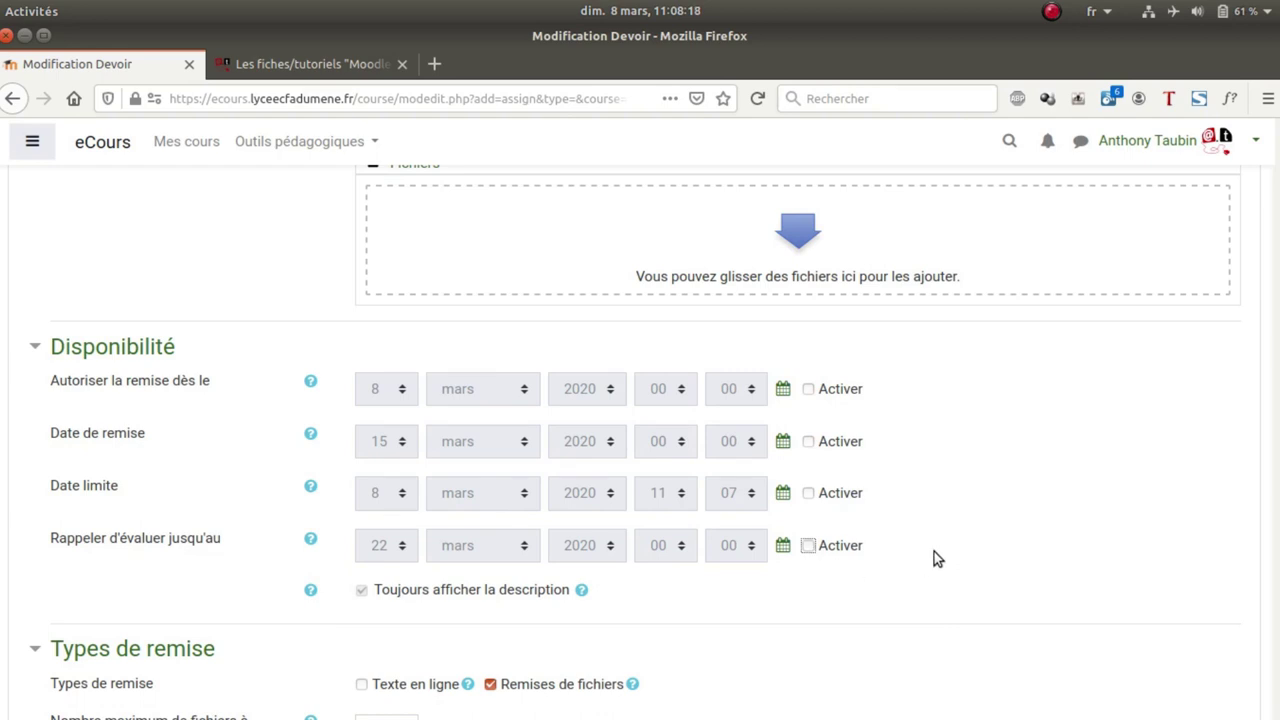
# Step: Set the maximum number of submitted files to 1, with Remises de fichiers as the only submission type
pyautogui.scroll(-3, 930, 550)
pyautogui.scroll(-2, 960, 480)
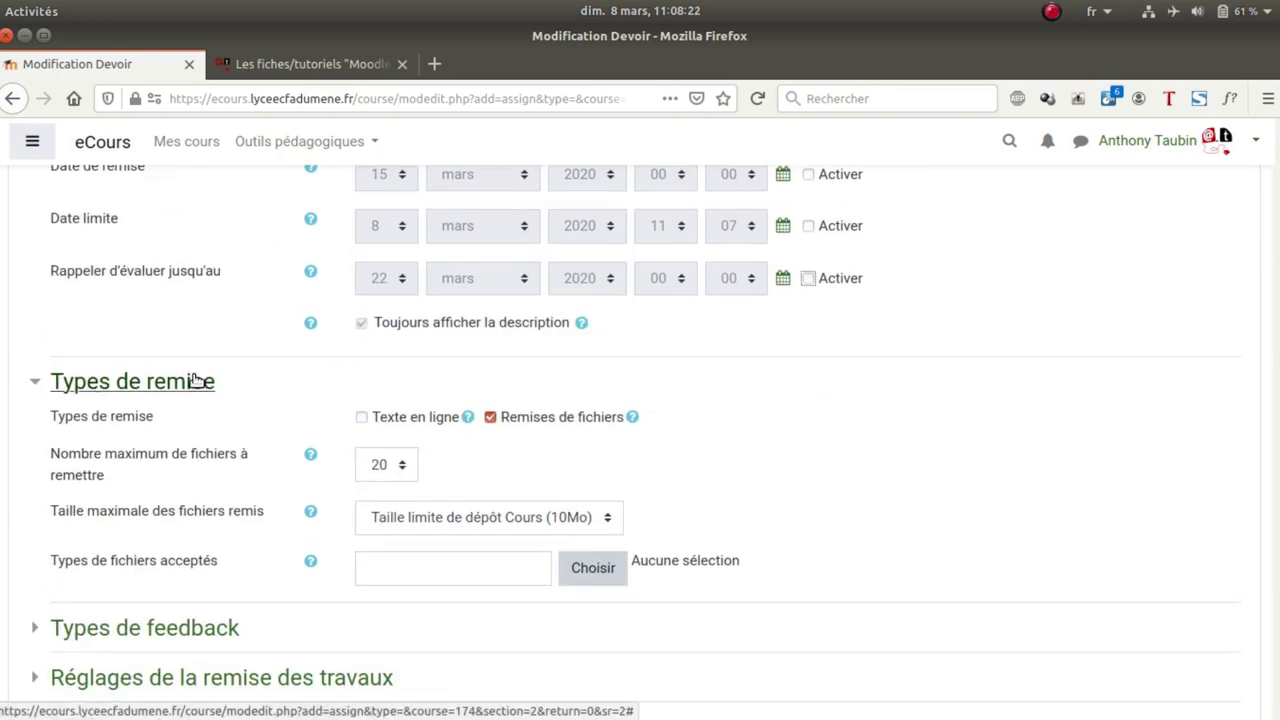
pyautogui.click(364, 423)
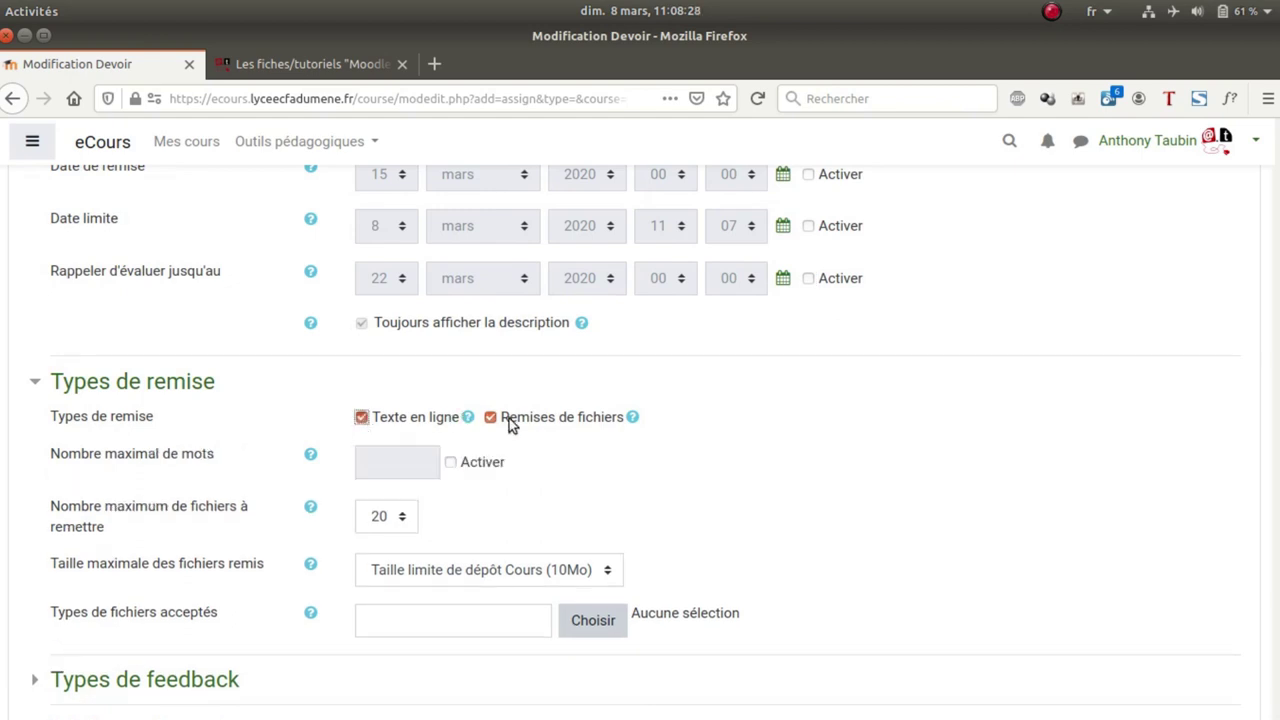
pyautogui.click(362, 418)
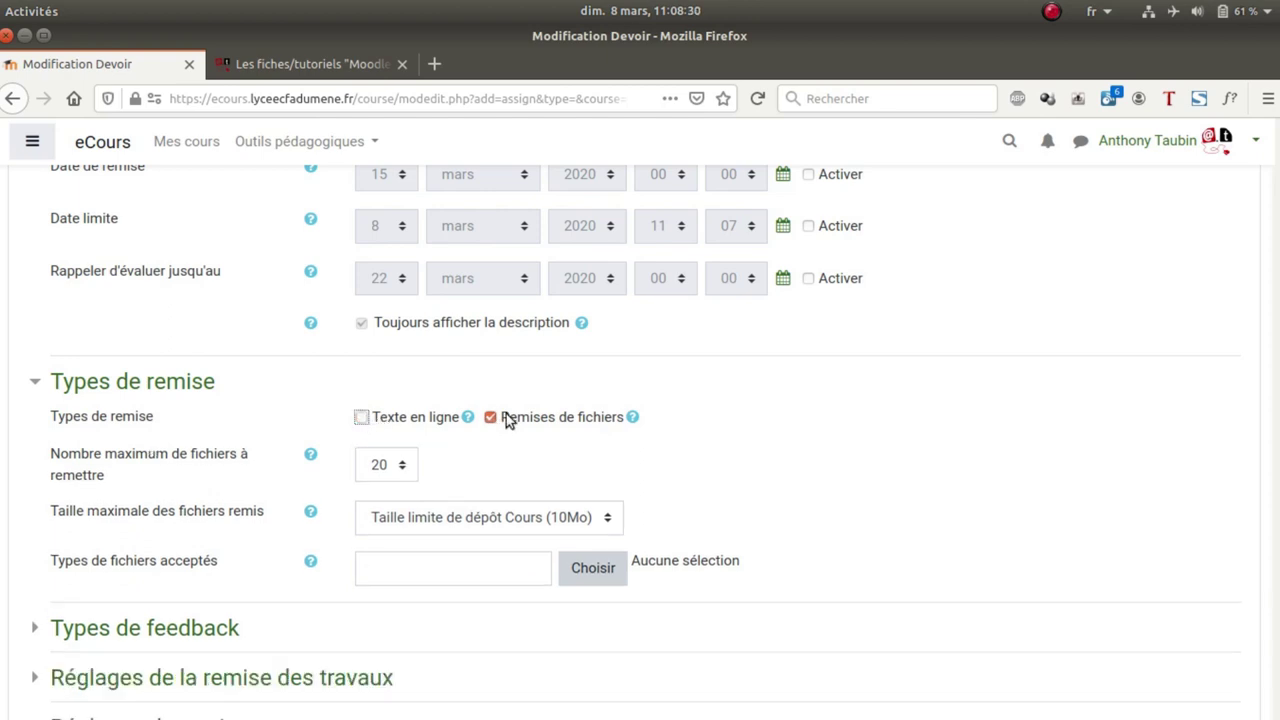
pyautogui.click(406, 465)
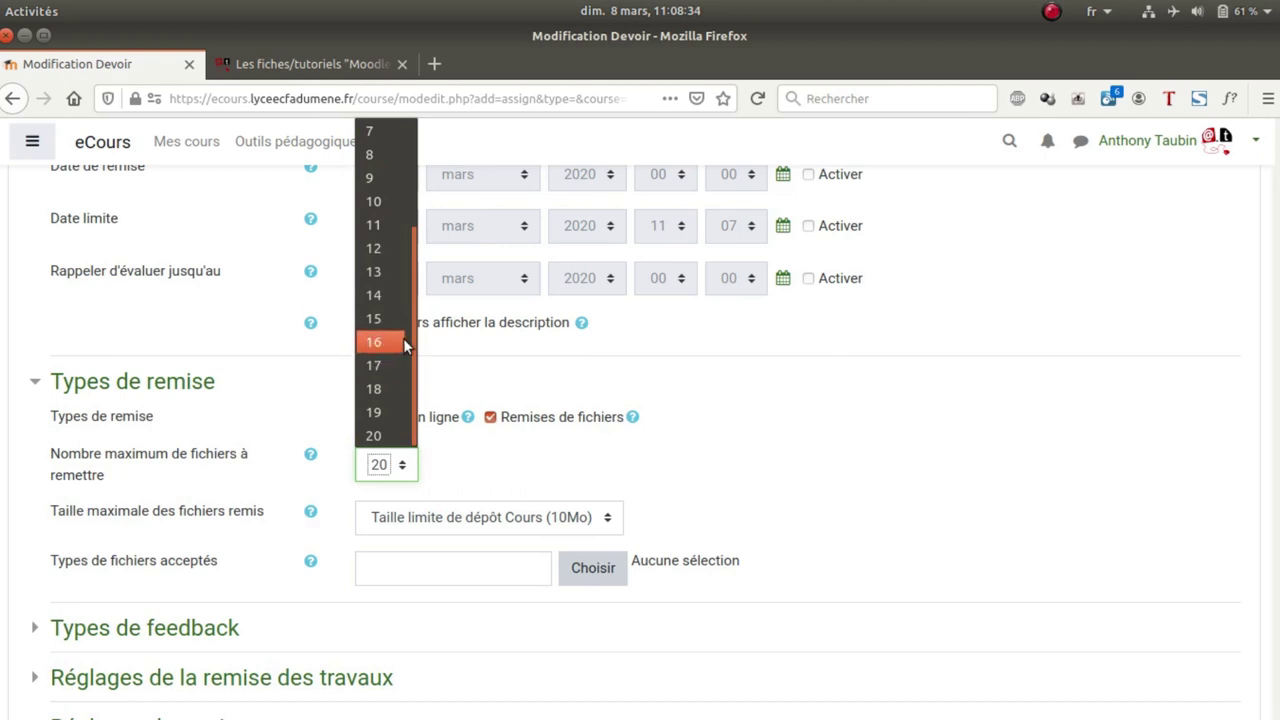
pyautogui.moveTo(409, 338); pyautogui.dragTo(400, 155)
pyautogui.click(378, 133)
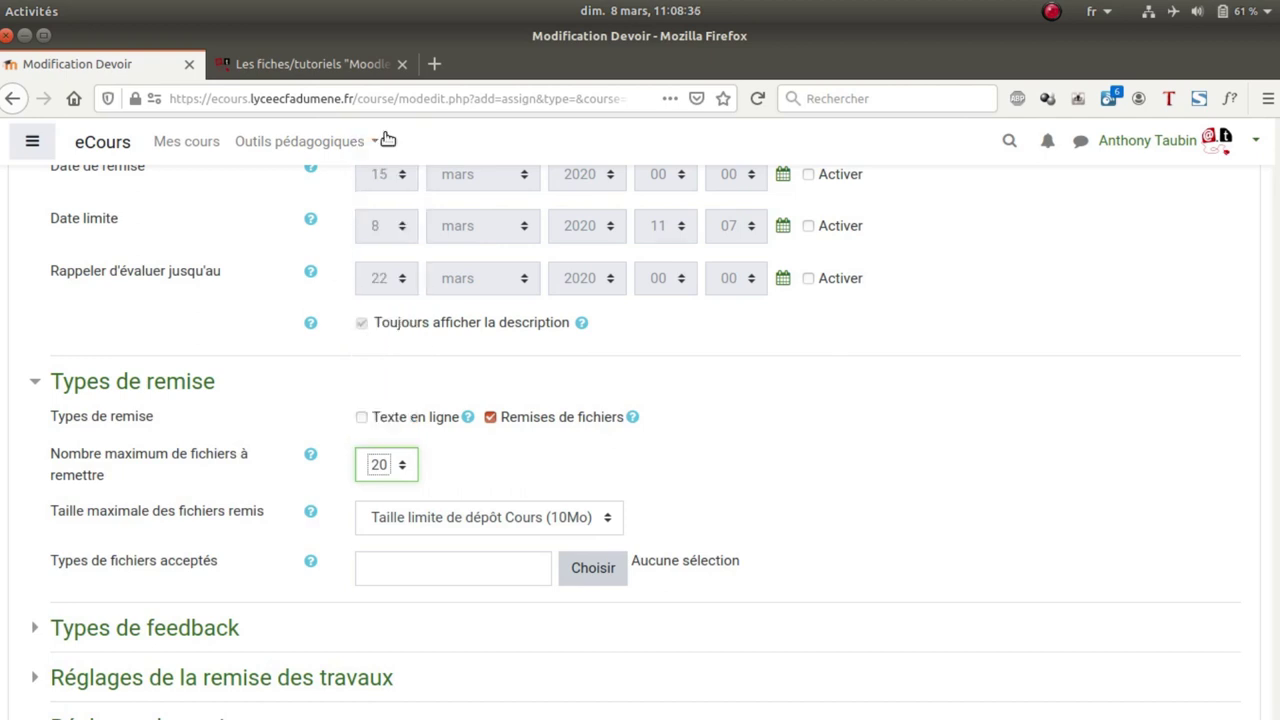
pyautogui.click(600, 518)
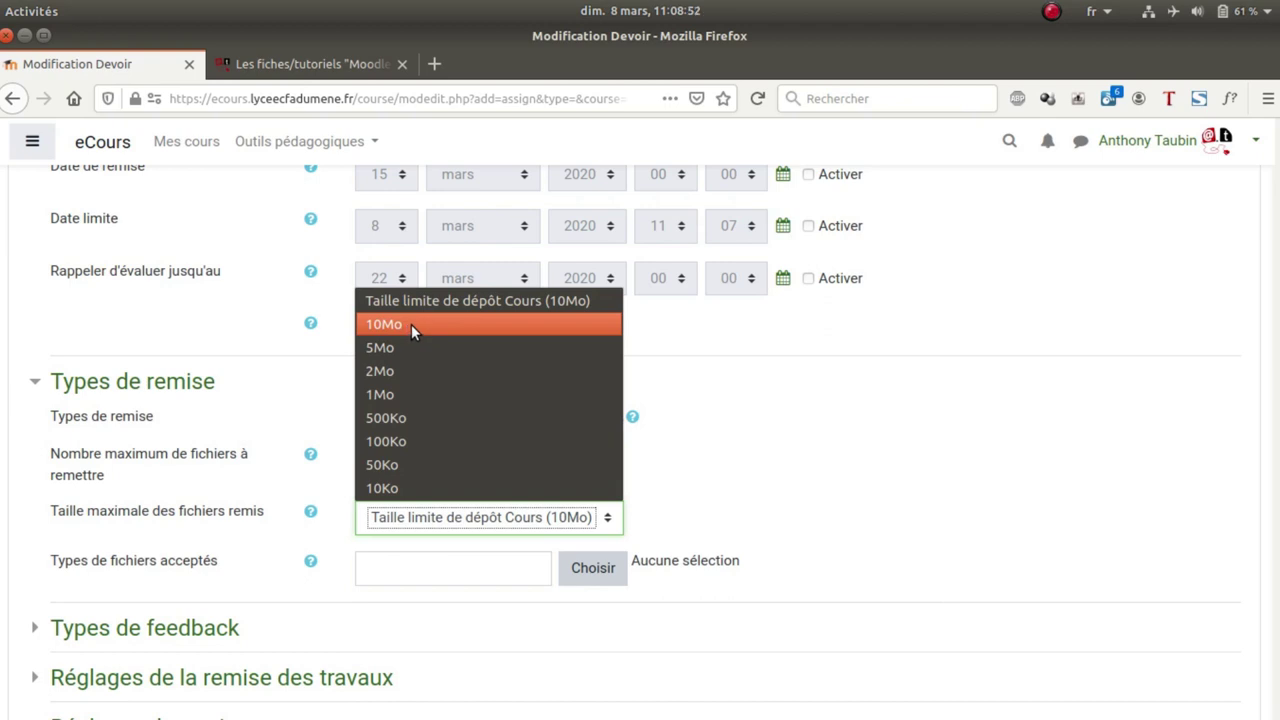
pyautogui.click(750, 390)
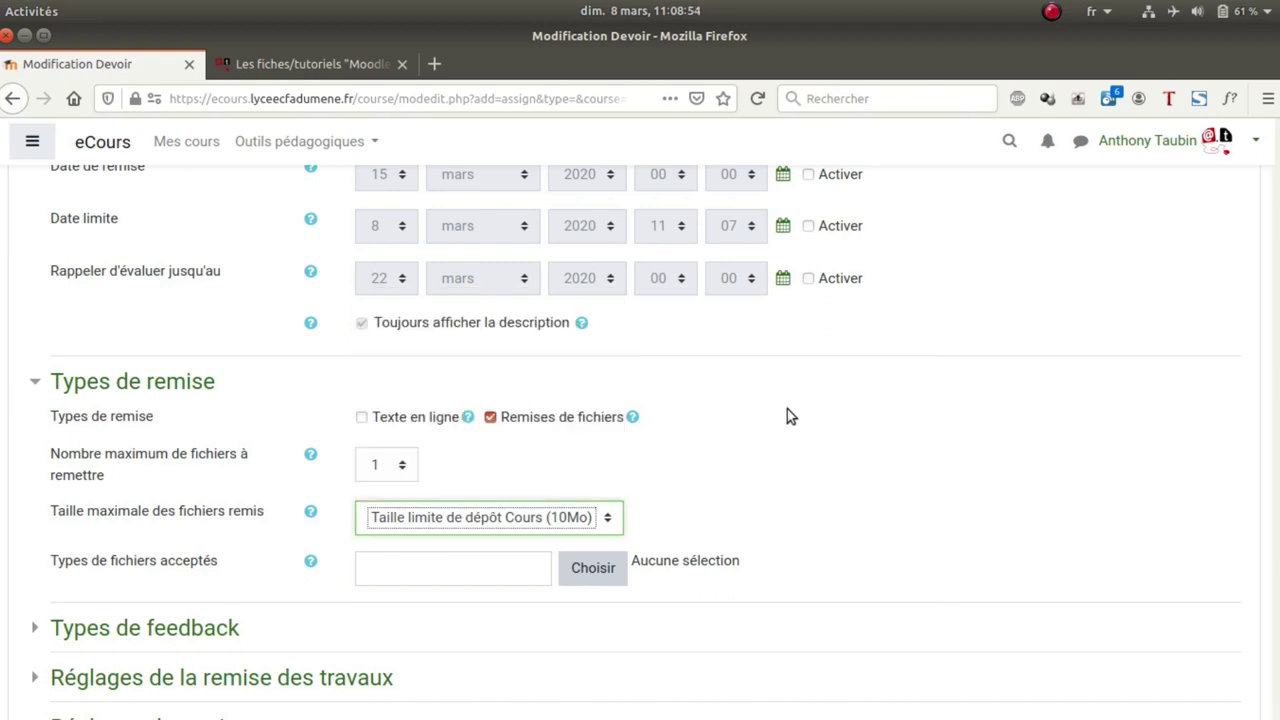
# Step: Expand the feedback types settings and disable Annotation PDF
pyautogui.scroll(-3, 788, 410)
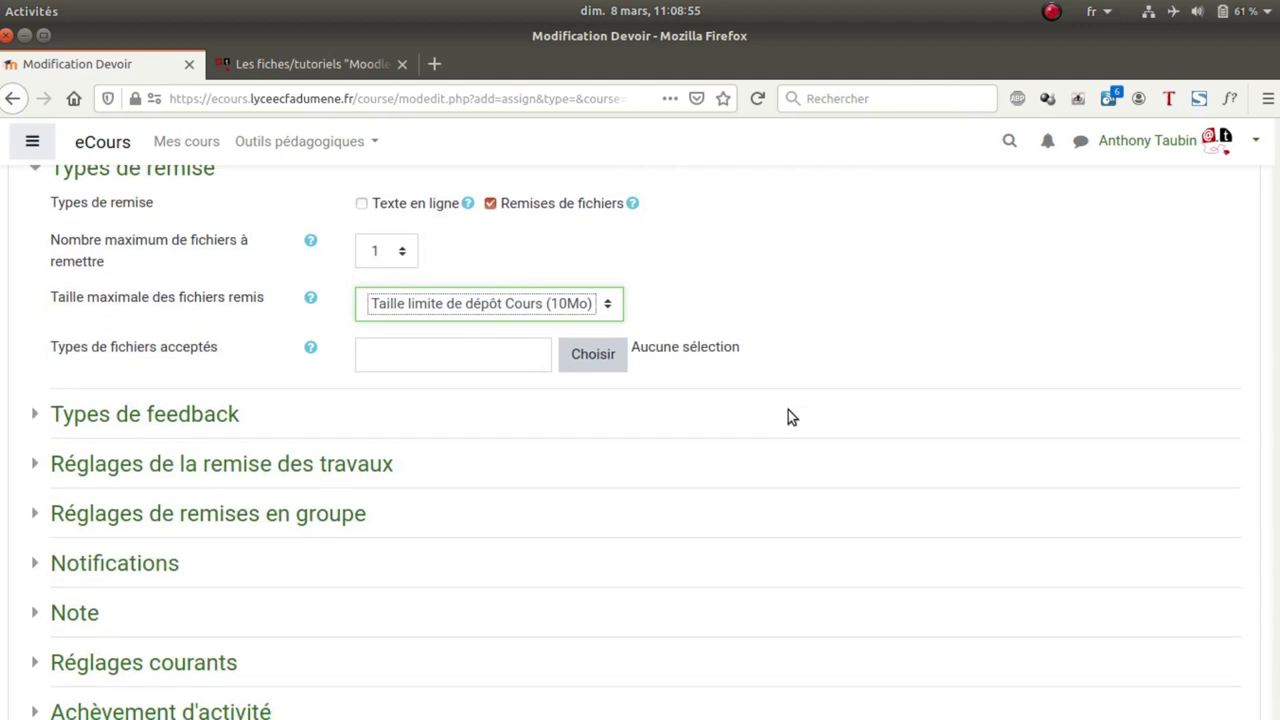
pyautogui.click(65, 415)
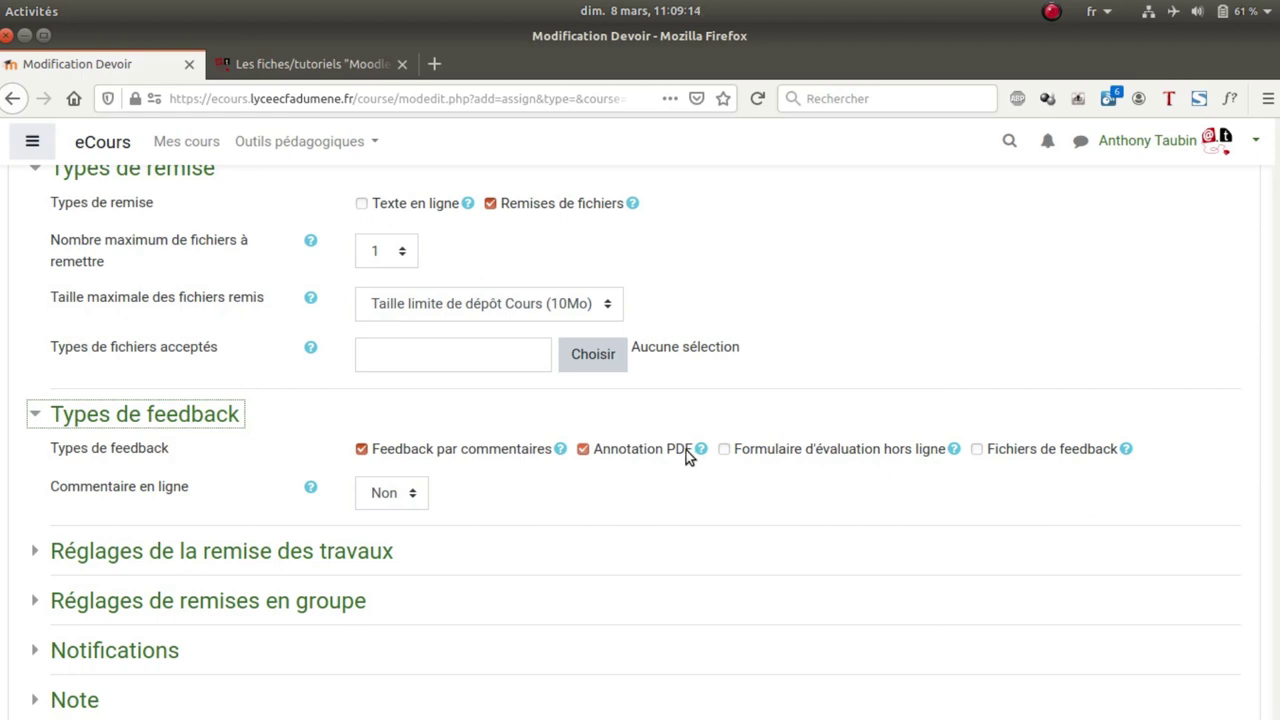
pyautogui.click(586, 450)
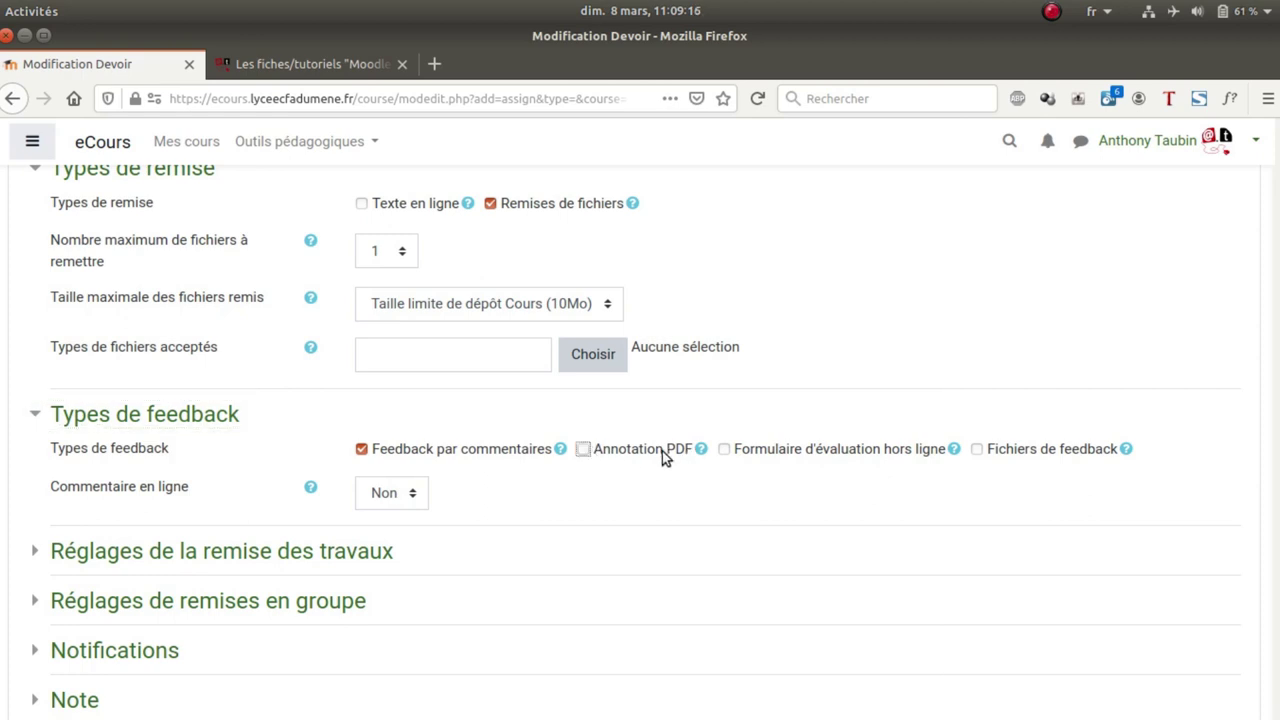
# Step: Expand the assignment's Note settings and set the maximum grade to 20
pyautogui.scroll(-2, 546, 425)
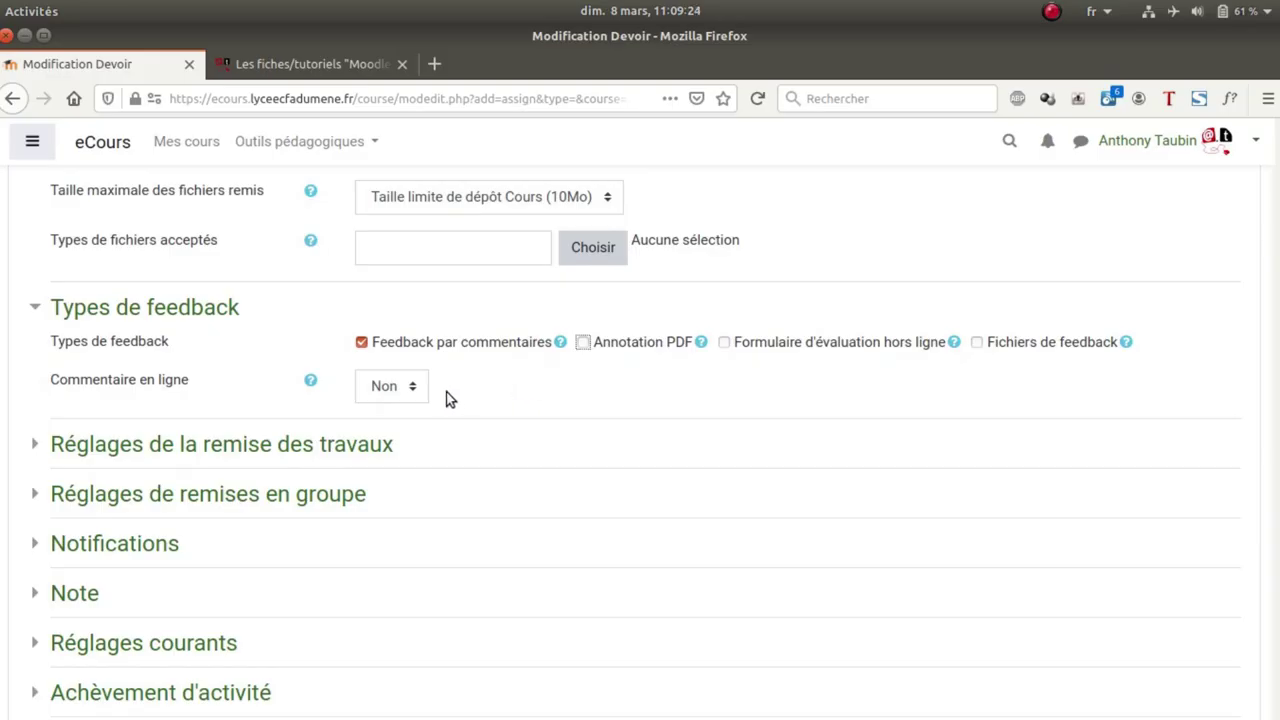
pyautogui.scroll(-2, 54, 476)
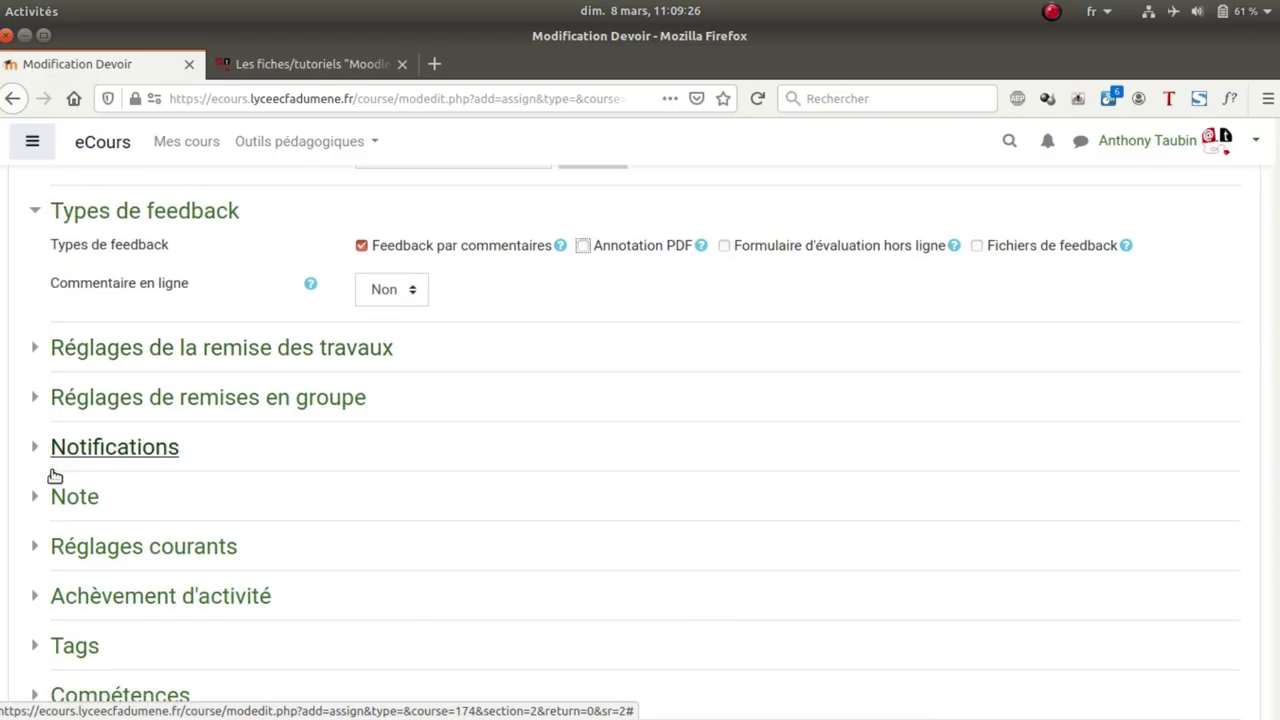
pyautogui.click(55, 488)
pyautogui.click(405, 635)
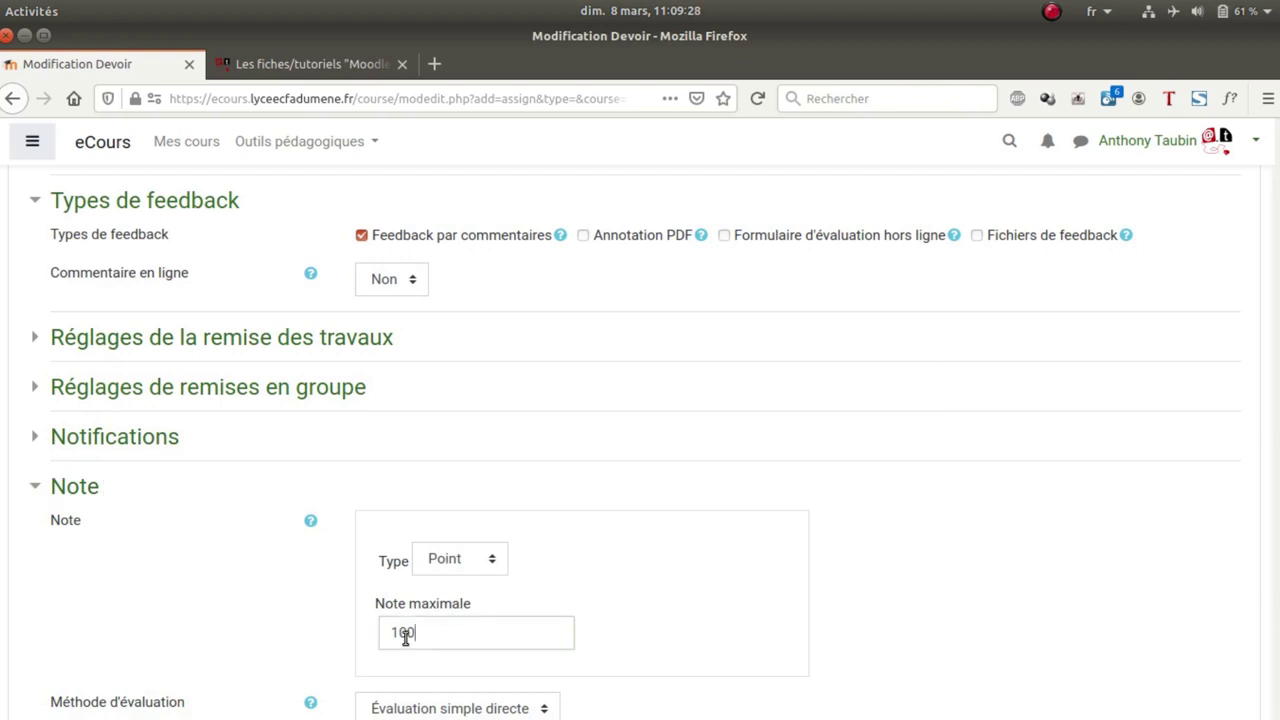
pyautogui.doubleClick(405, 635)
pyautogui.write('20')
# Step: Check which grading methods are available for the assignment
pyautogui.scroll(-1, 697, 557)
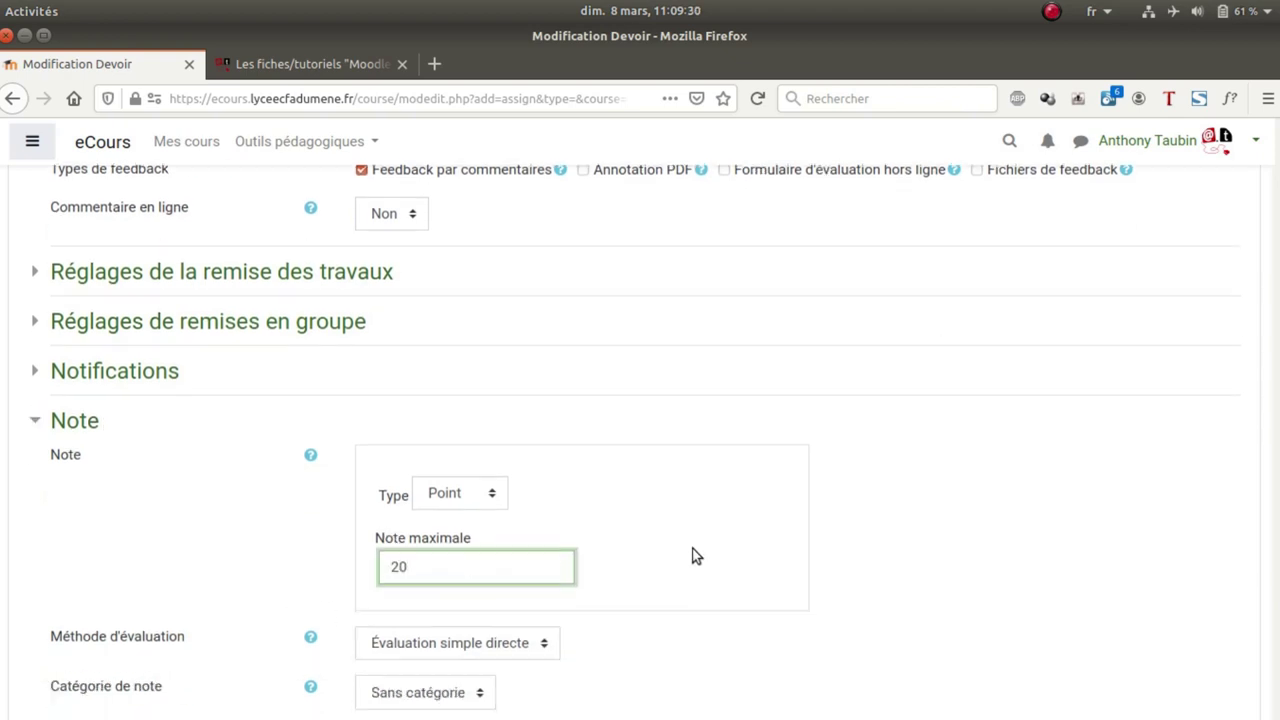
pyautogui.scroll(-3, 697, 557)
pyautogui.click(540, 497)
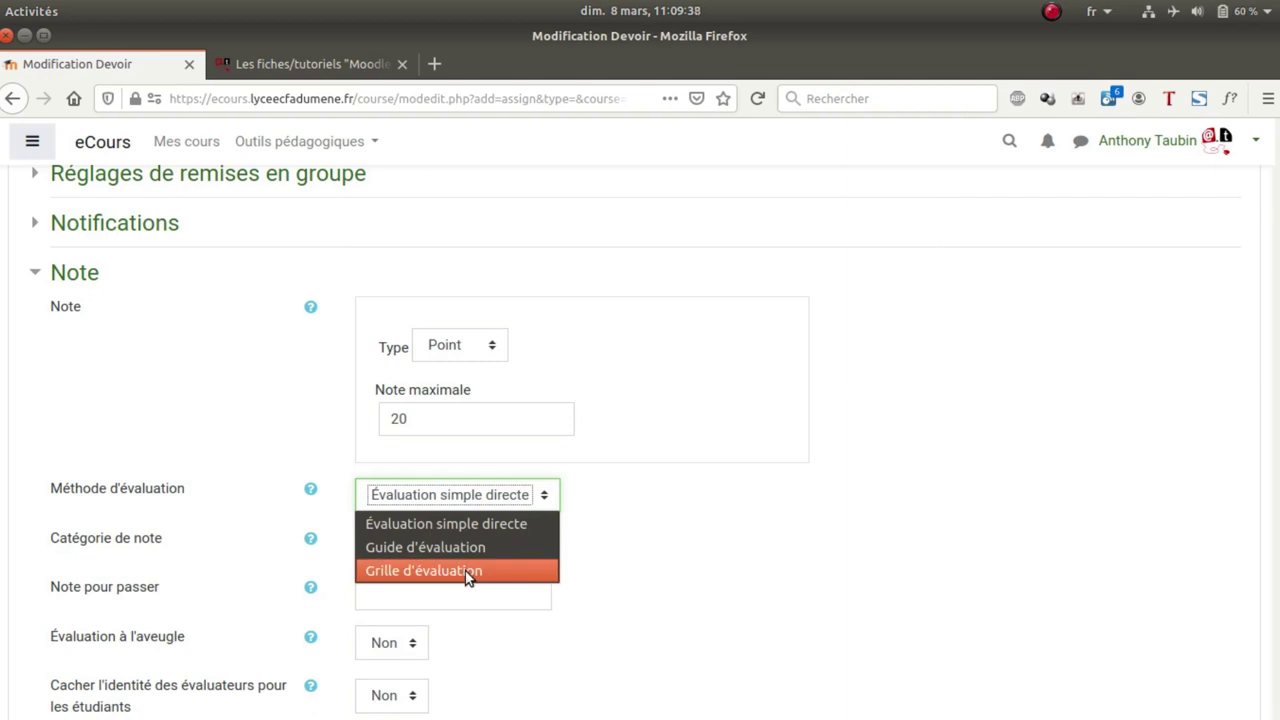
pyautogui.click(684, 515)
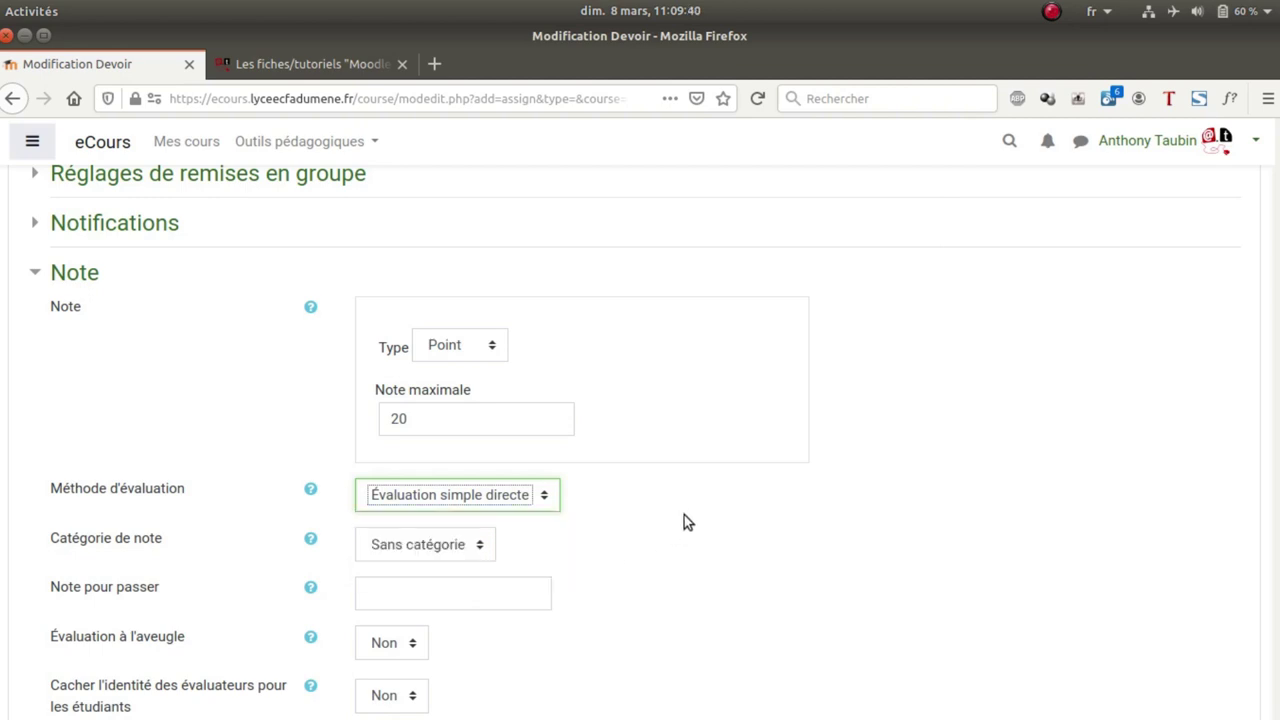
# Step: Expand the Réglages courants settings and check the available group modes
pyautogui.scroll(-4, 690, 517)
pyautogui.scroll(-3, 684, 511)
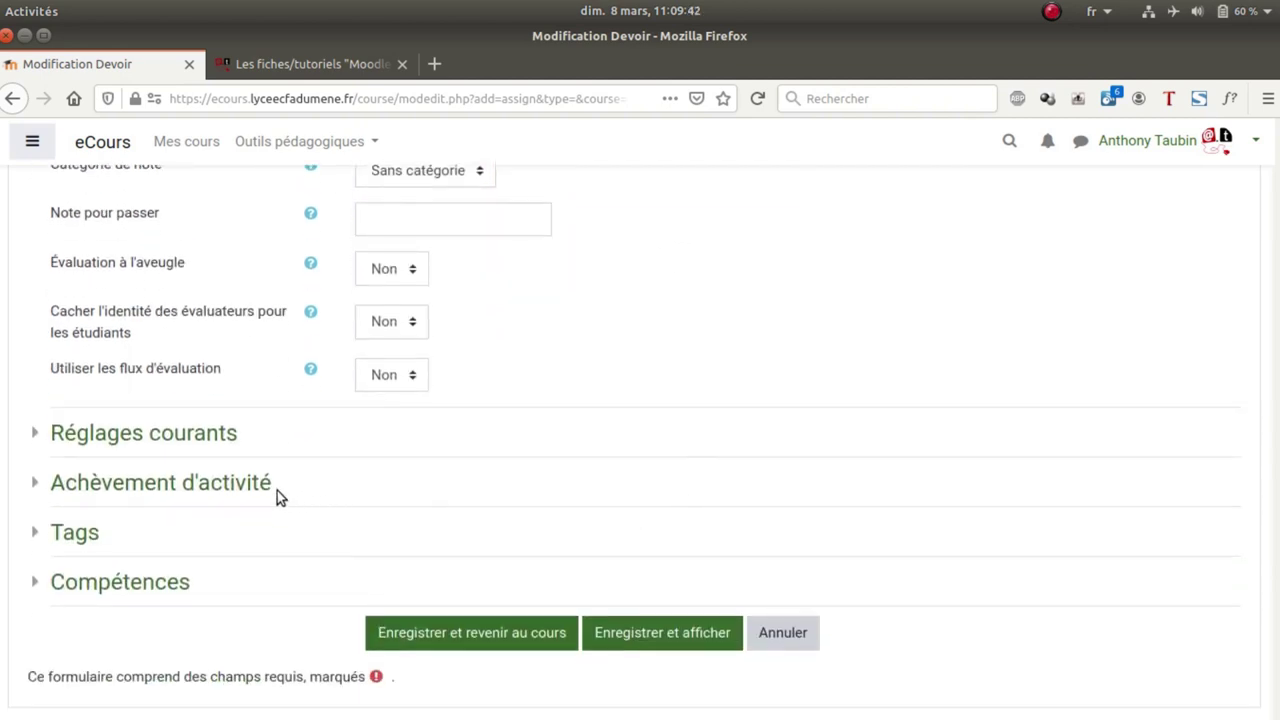
pyautogui.click(57, 441)
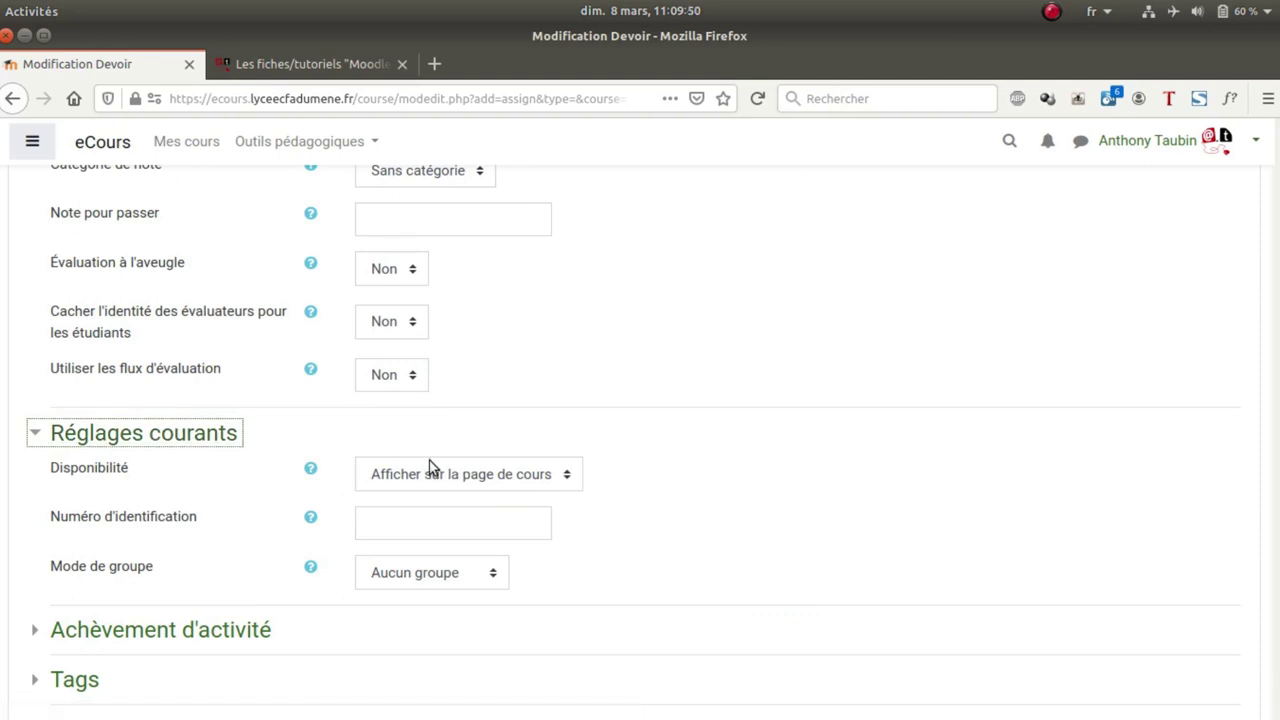
pyautogui.click(445, 578)
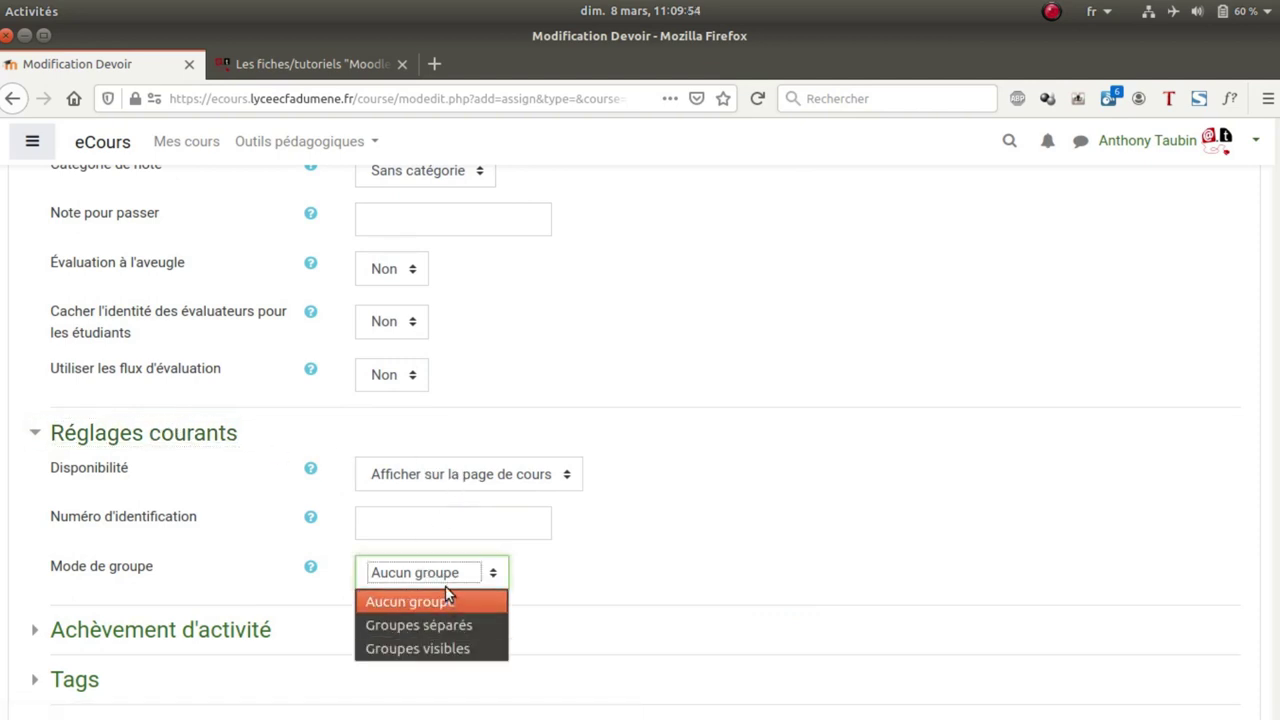
pyautogui.click(447, 572)
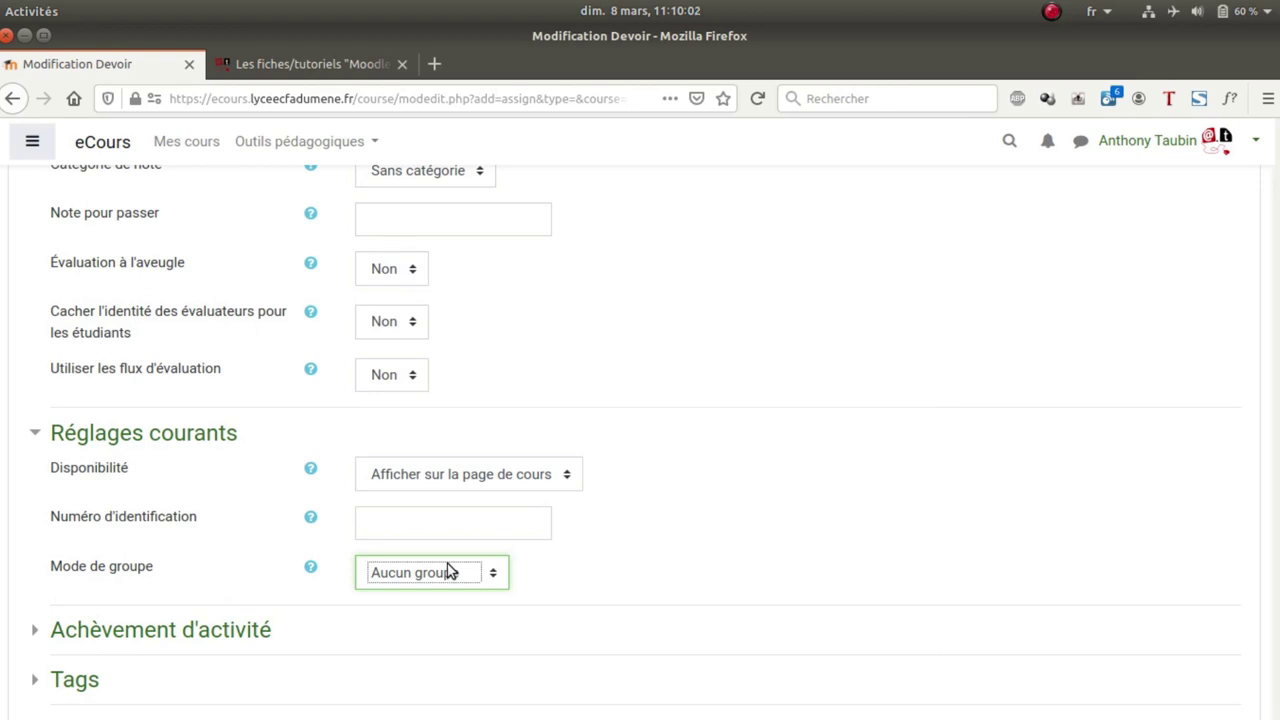
pyautogui.scroll(-1, 726, 486)
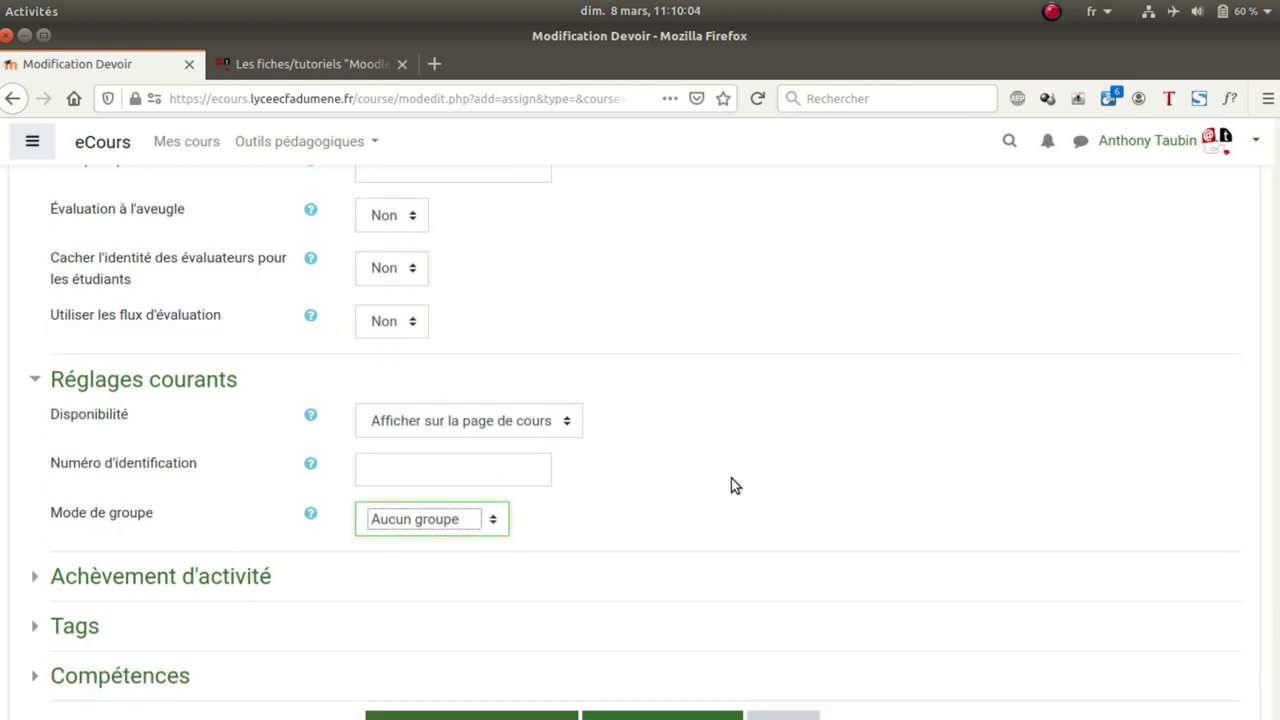
# Step: Expand the assignment's Notifications settings and set the default for « Notifier les étudiants » to Non
pyautogui.scroll(3, 731, 485)
pyautogui.scroll(3, 731, 486)
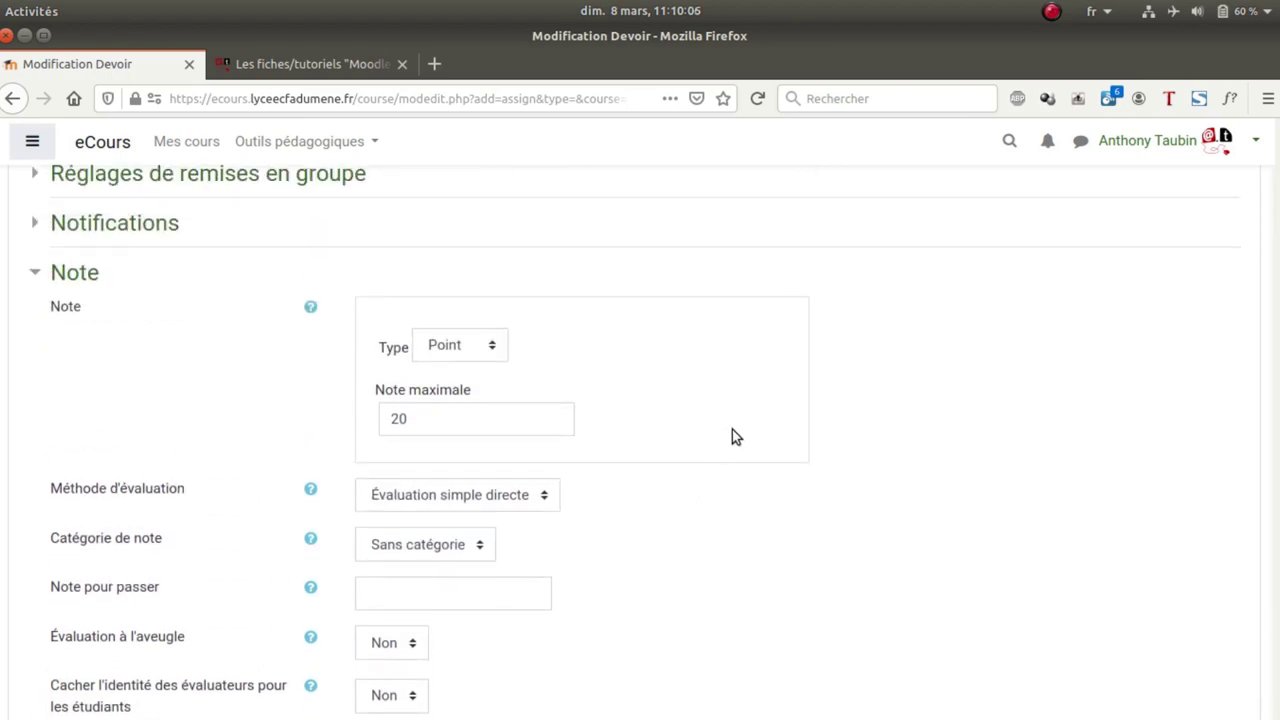
pyautogui.scroll(1, 737, 424)
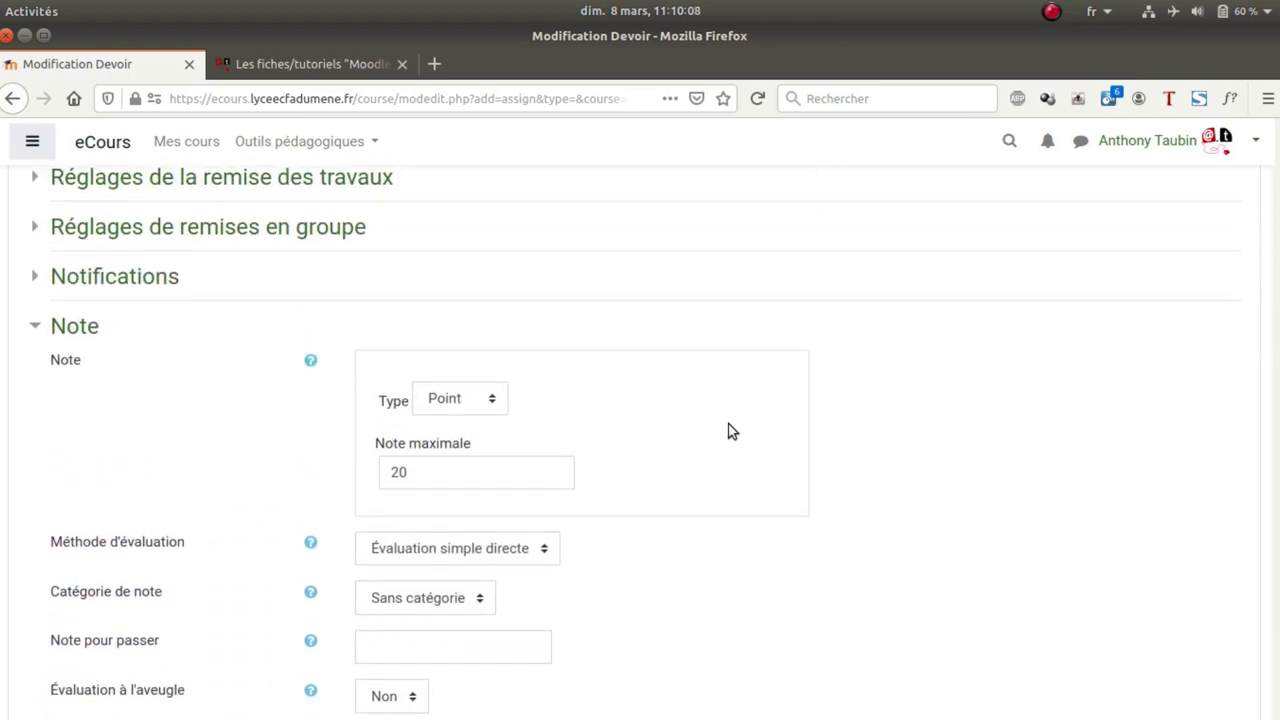
pyautogui.scroll(1, 730, 424)
pyautogui.scroll(1, 731, 430)
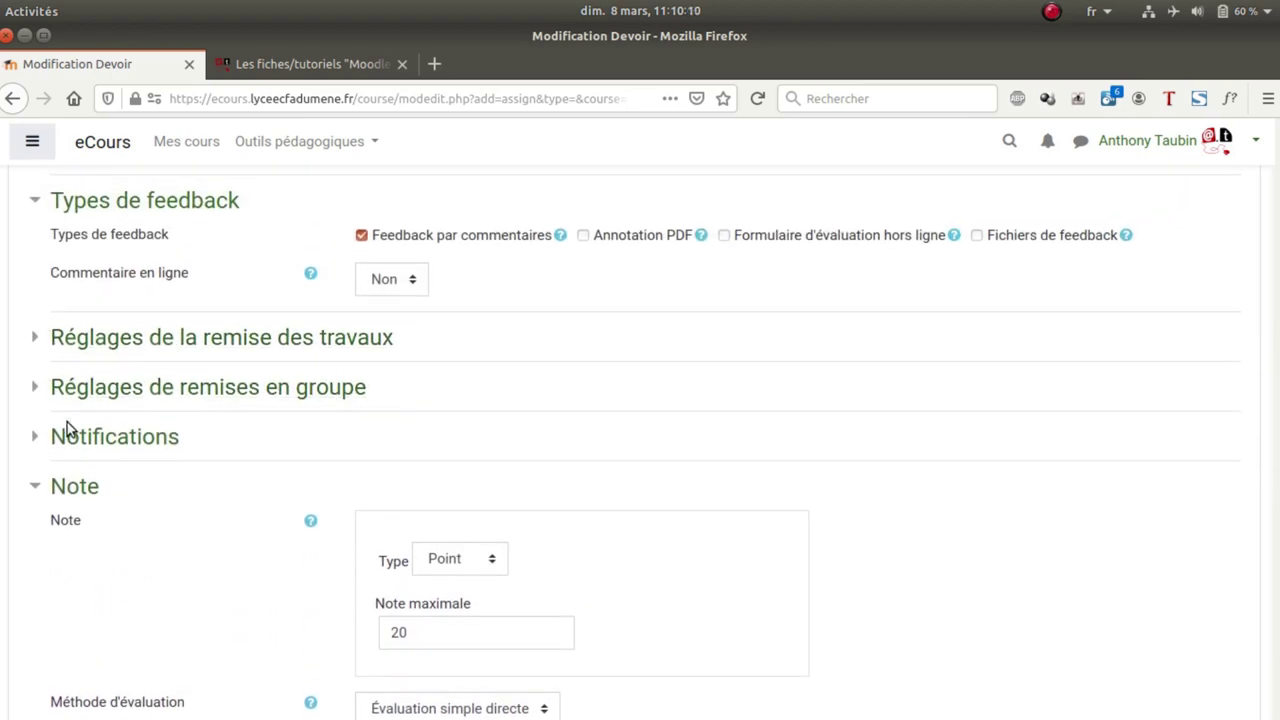
pyautogui.click(60, 437)
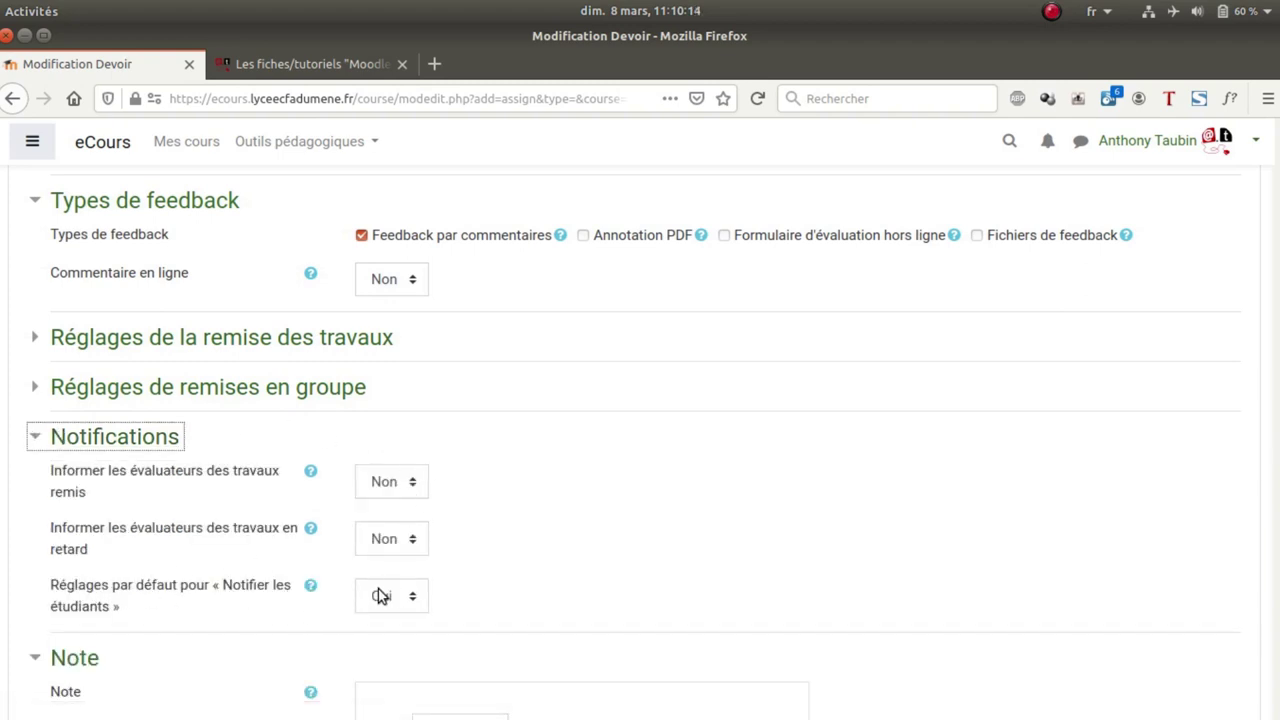
pyautogui.click(416, 596)
pyautogui.click(411, 620)
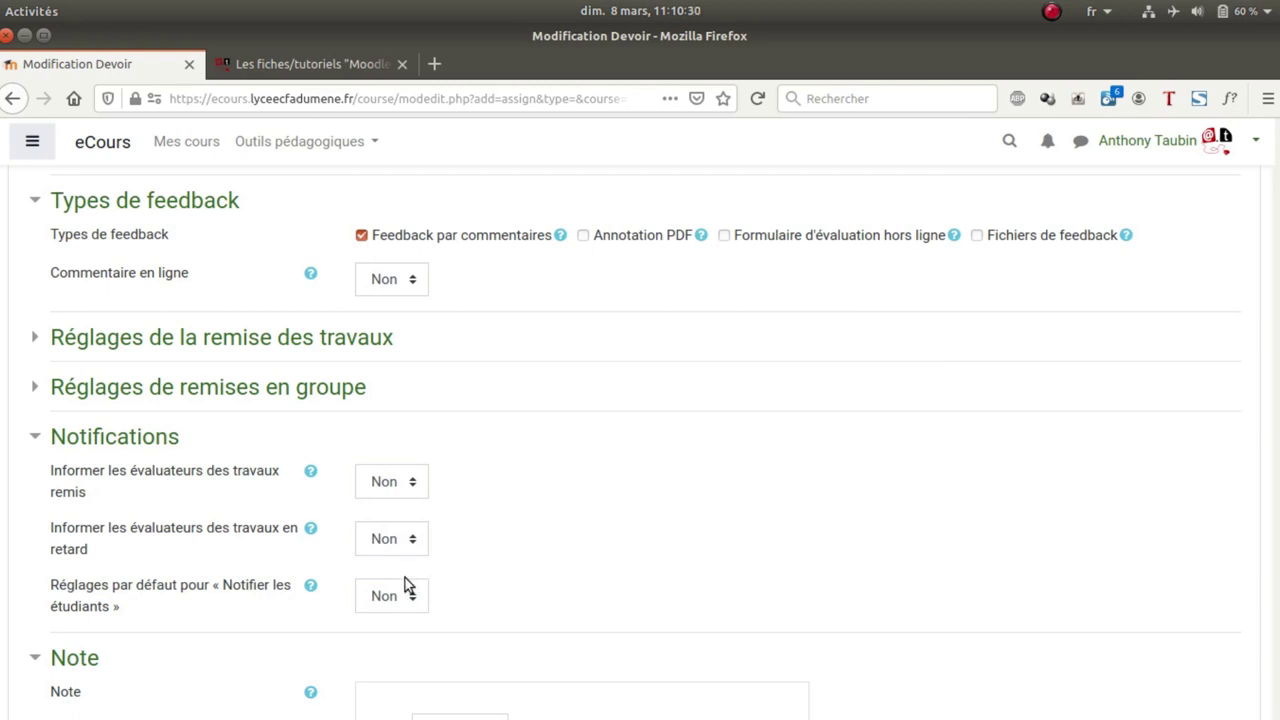
# Step: Save the assignment, return to the course and check its entry in the Contenus section
pyautogui.scroll(-1, 577, 546)
pyautogui.scroll(-10, 641, 484)
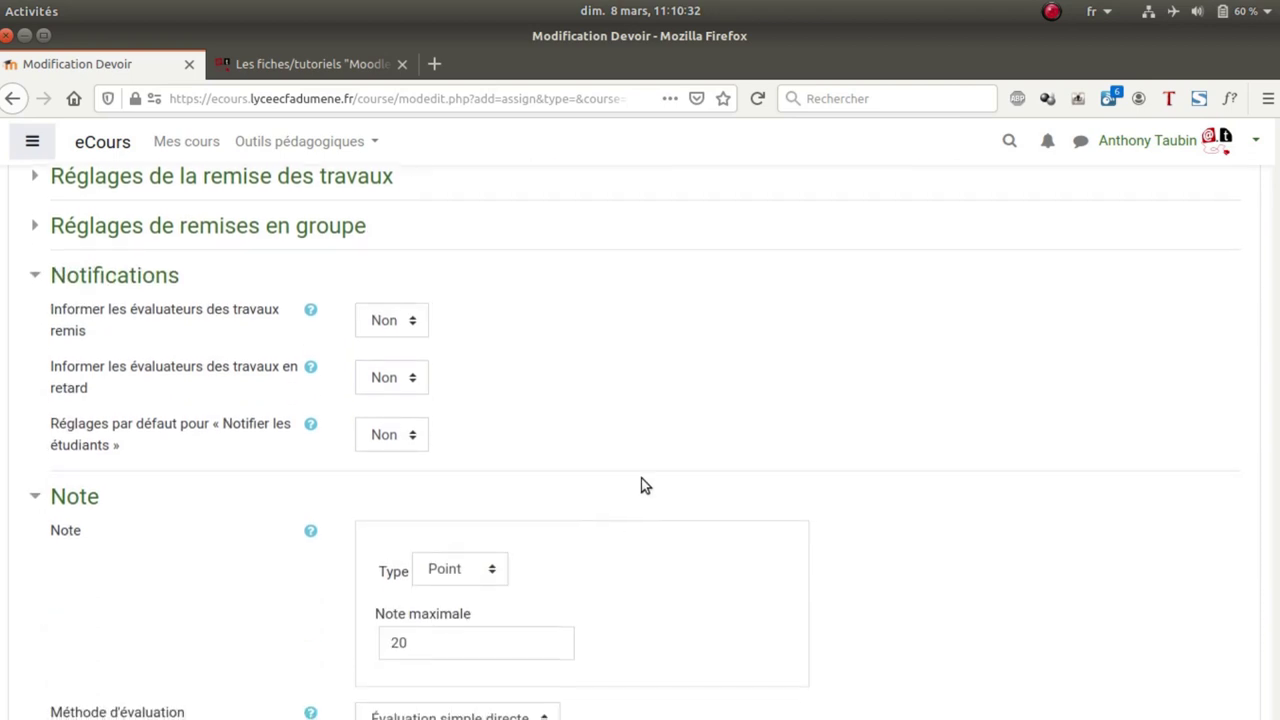
pyautogui.scroll(-3, 641, 484)
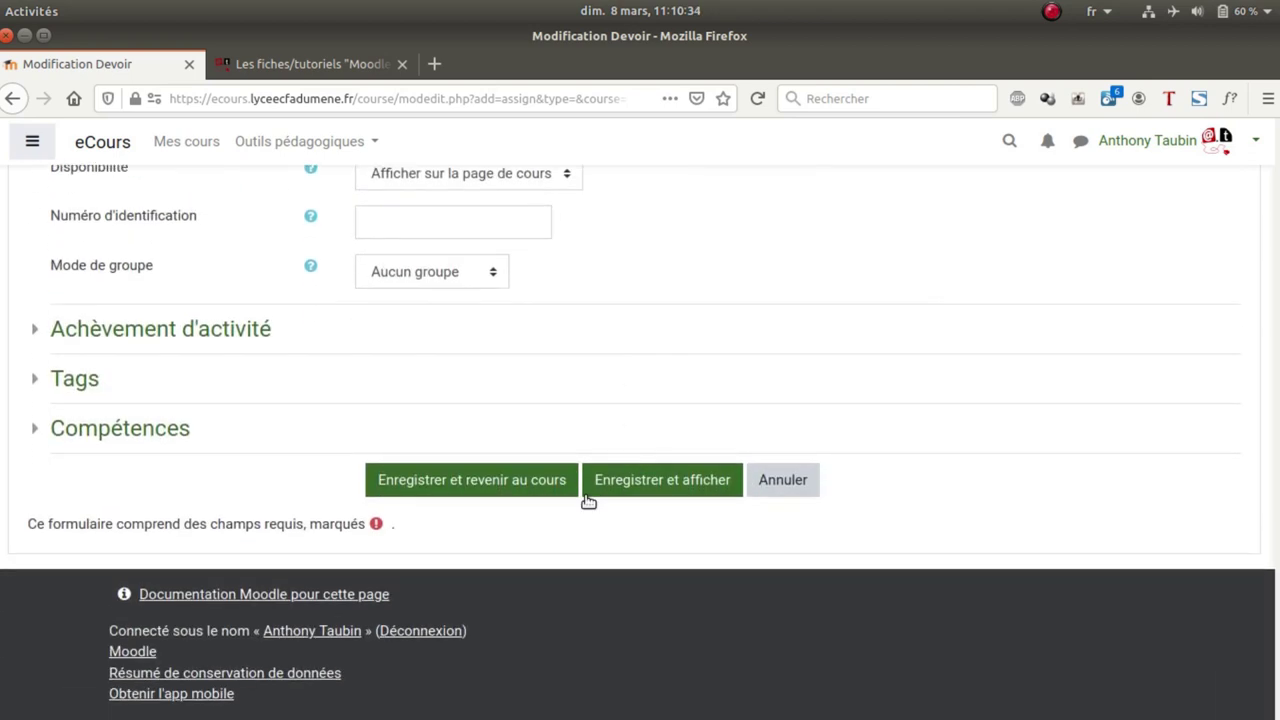
pyautogui.click(484, 481)
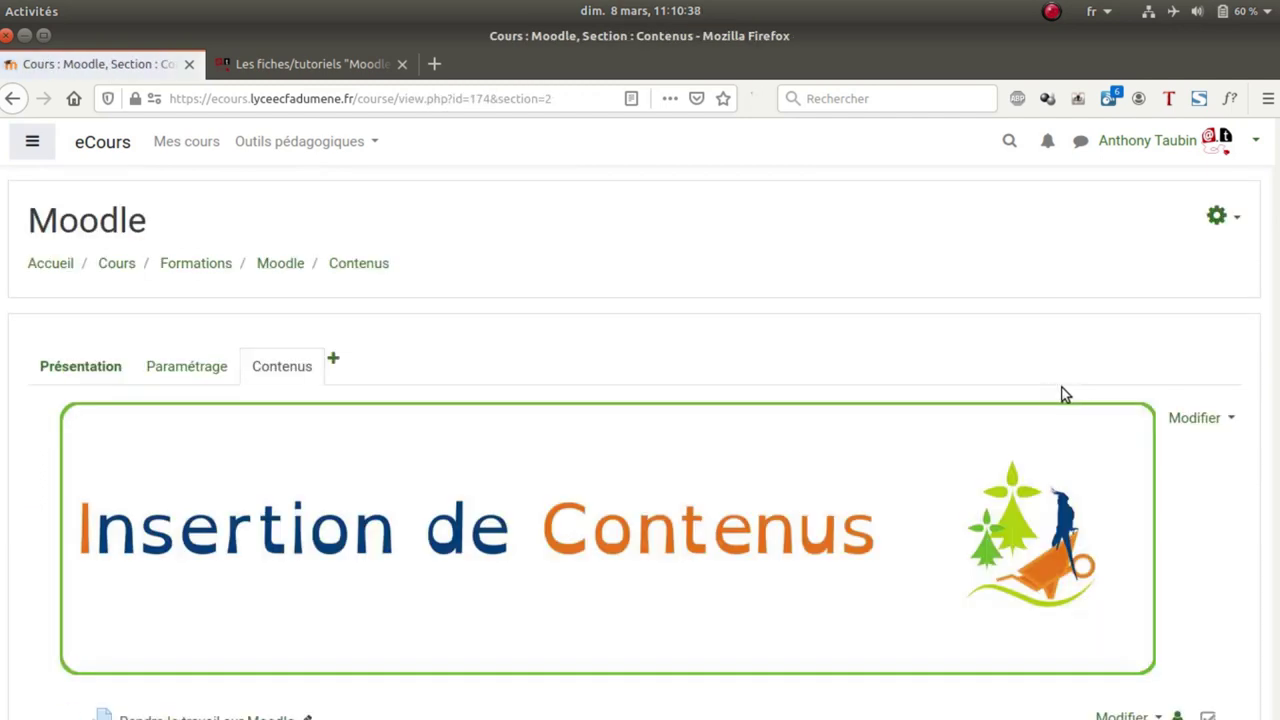
pyautogui.scroll(-3, 1050, 390)
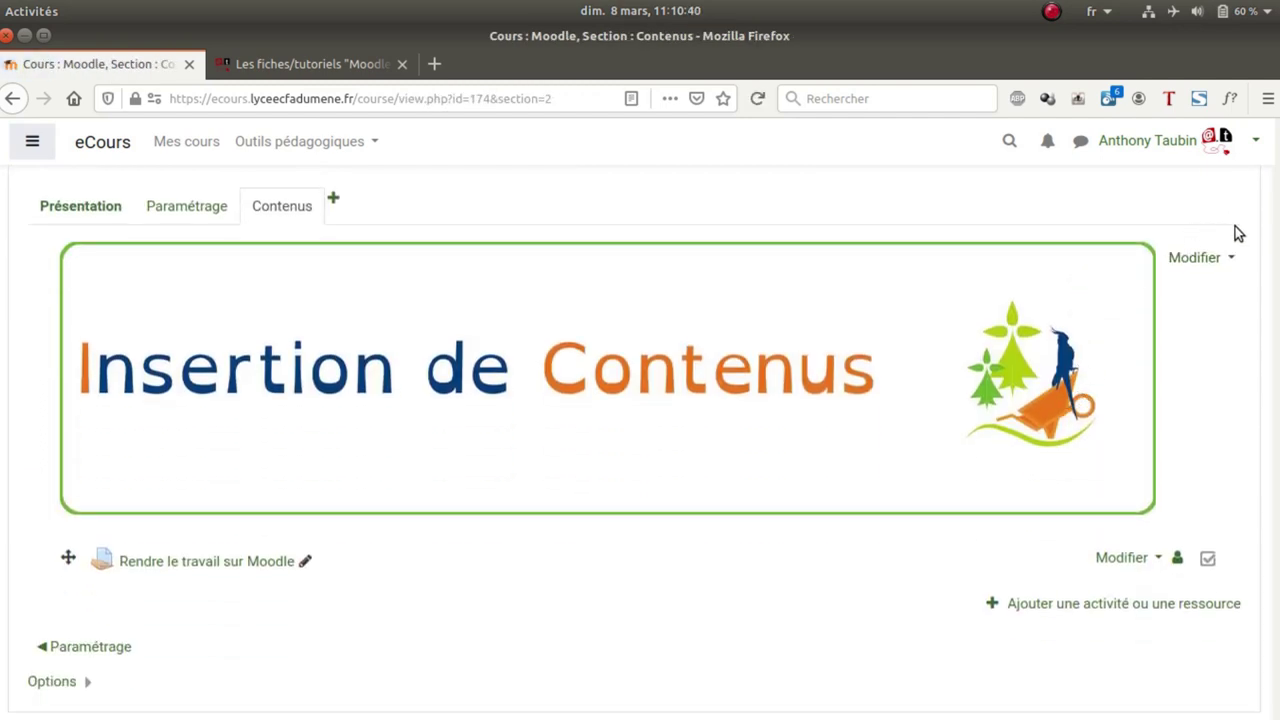
# Step: Switch to the Stagiaire role to view the course as a learner
pyautogui.scroll(2, 1238, 233)
pyautogui.scroll(1, 1234, 209)
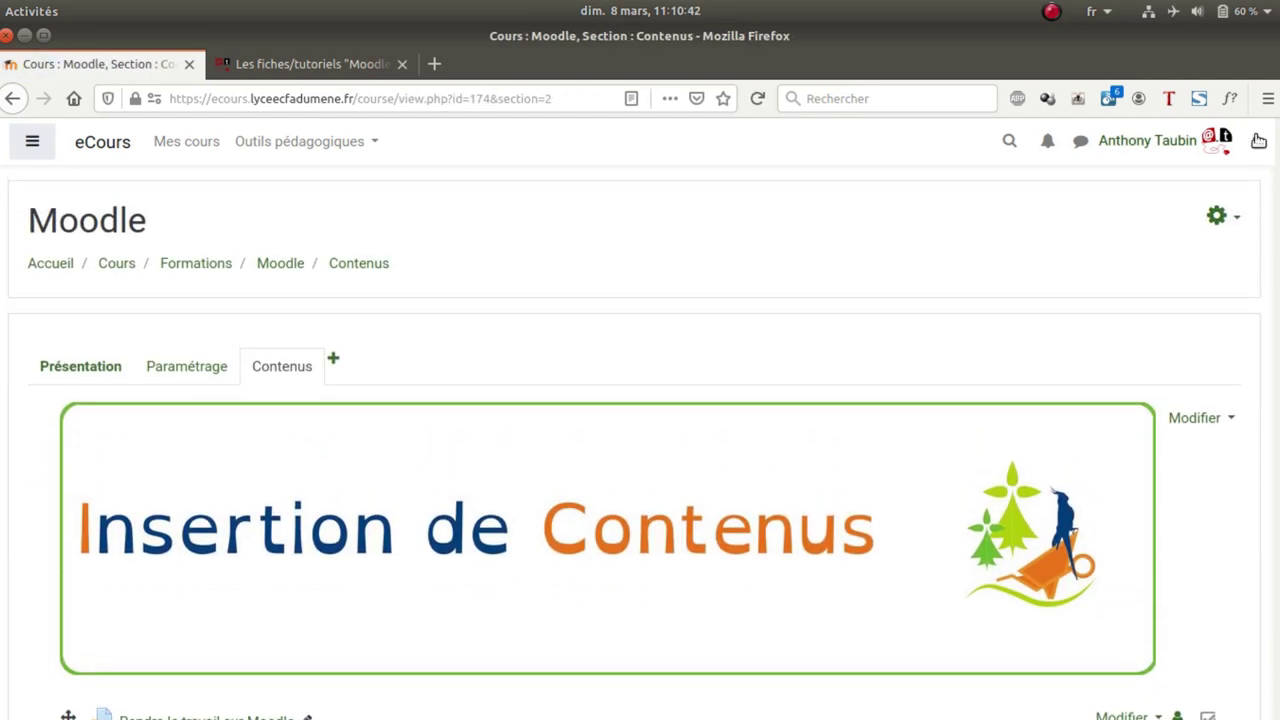
pyautogui.click(1255, 142)
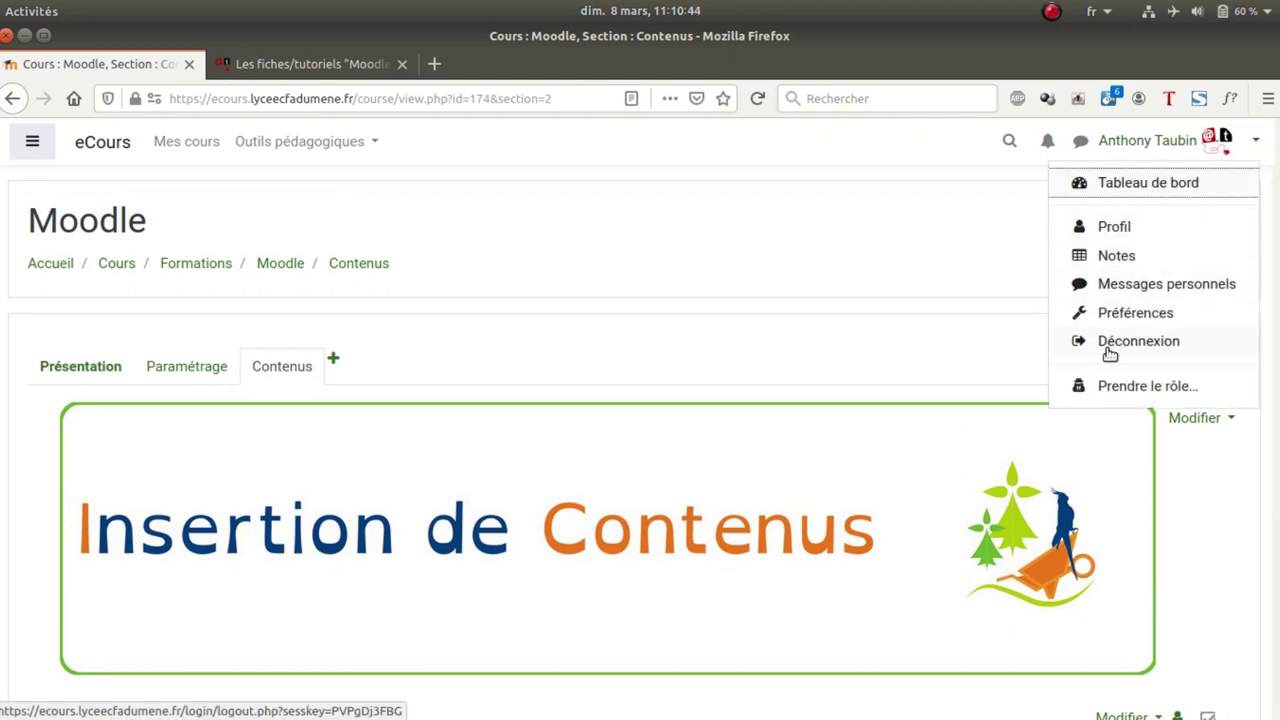
pyautogui.click(1110, 388)
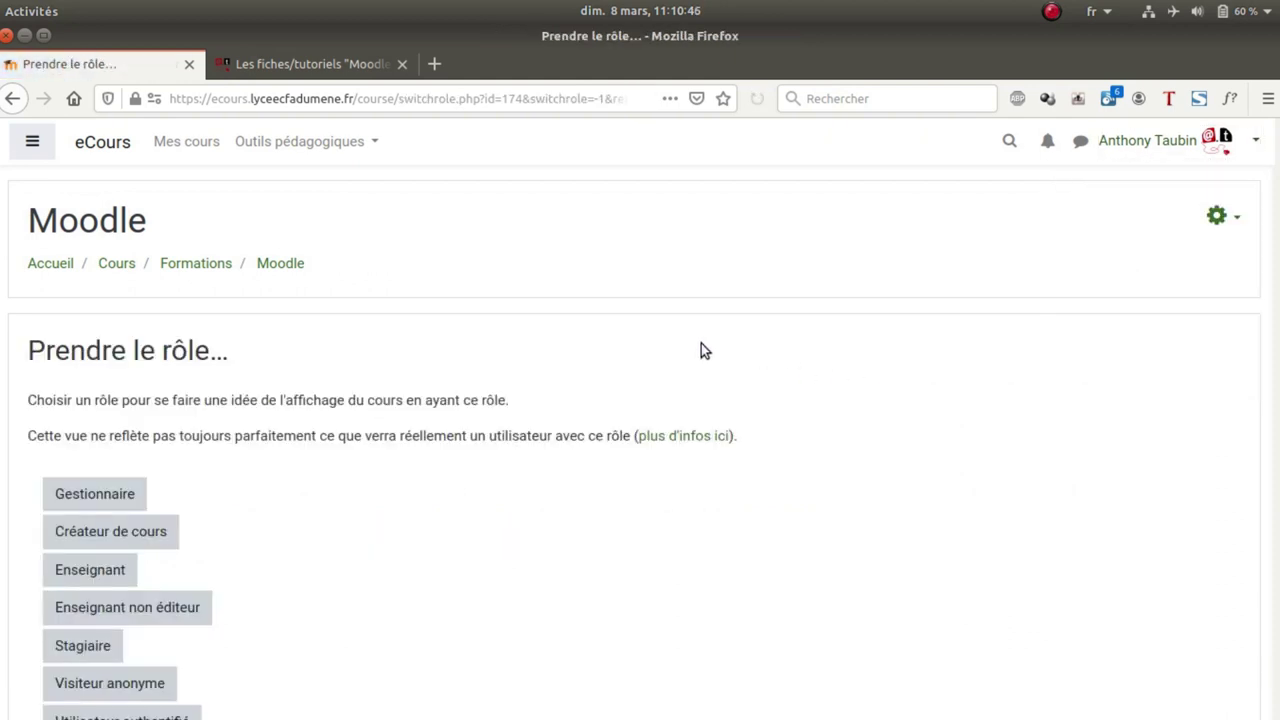
pyautogui.scroll(-2, 320, 618)
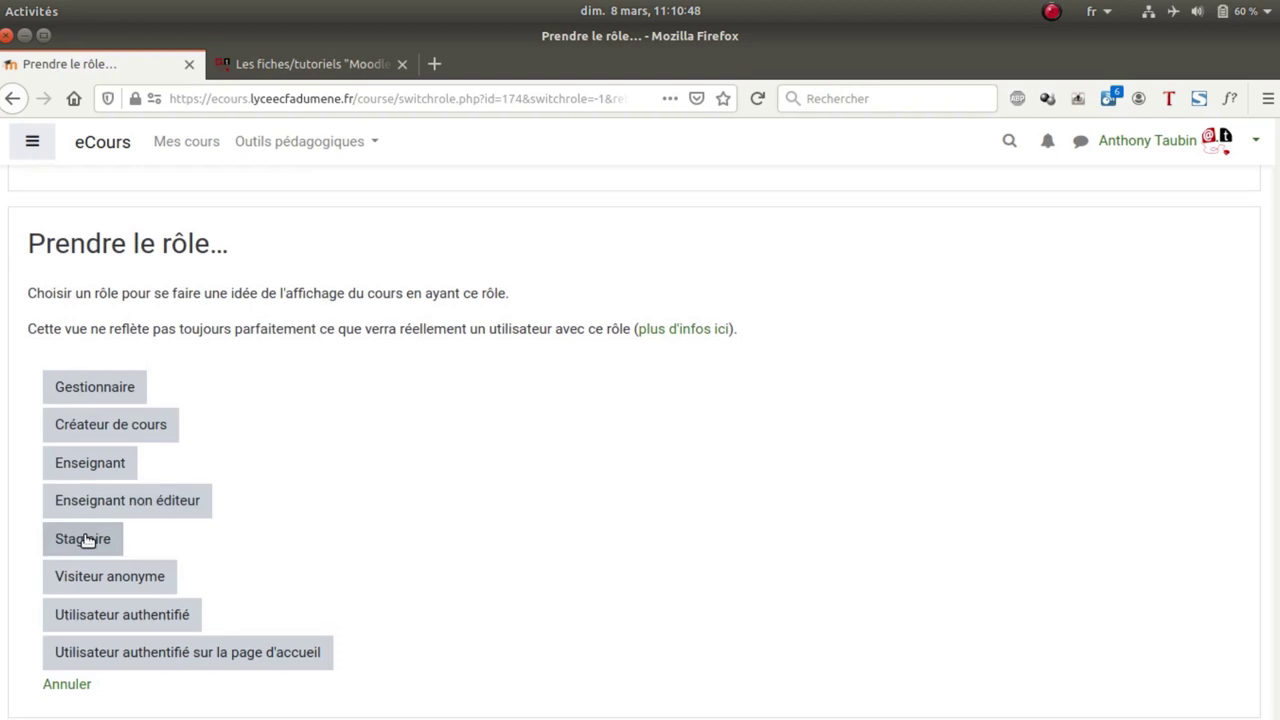
pyautogui.click(84, 539)
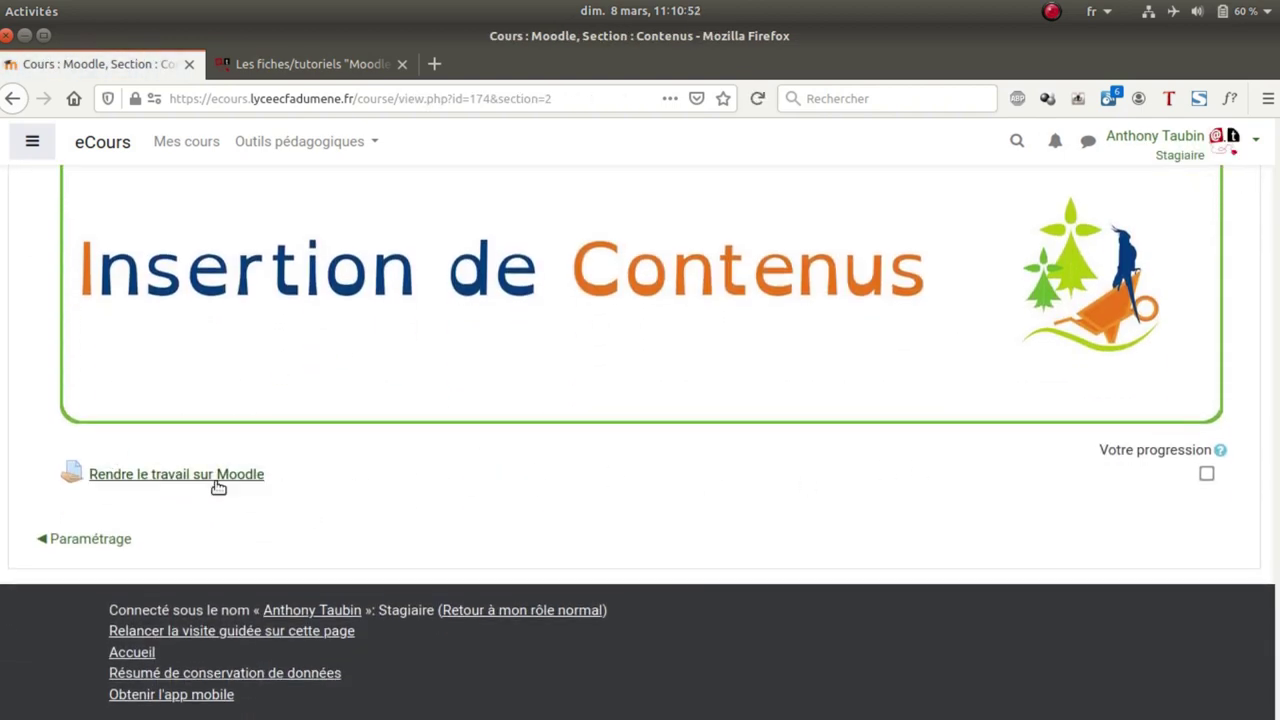
# Step: Open the "Rendre le travail sur Moodle" assignment and bring up its file submission form
pyautogui.click(173, 476)
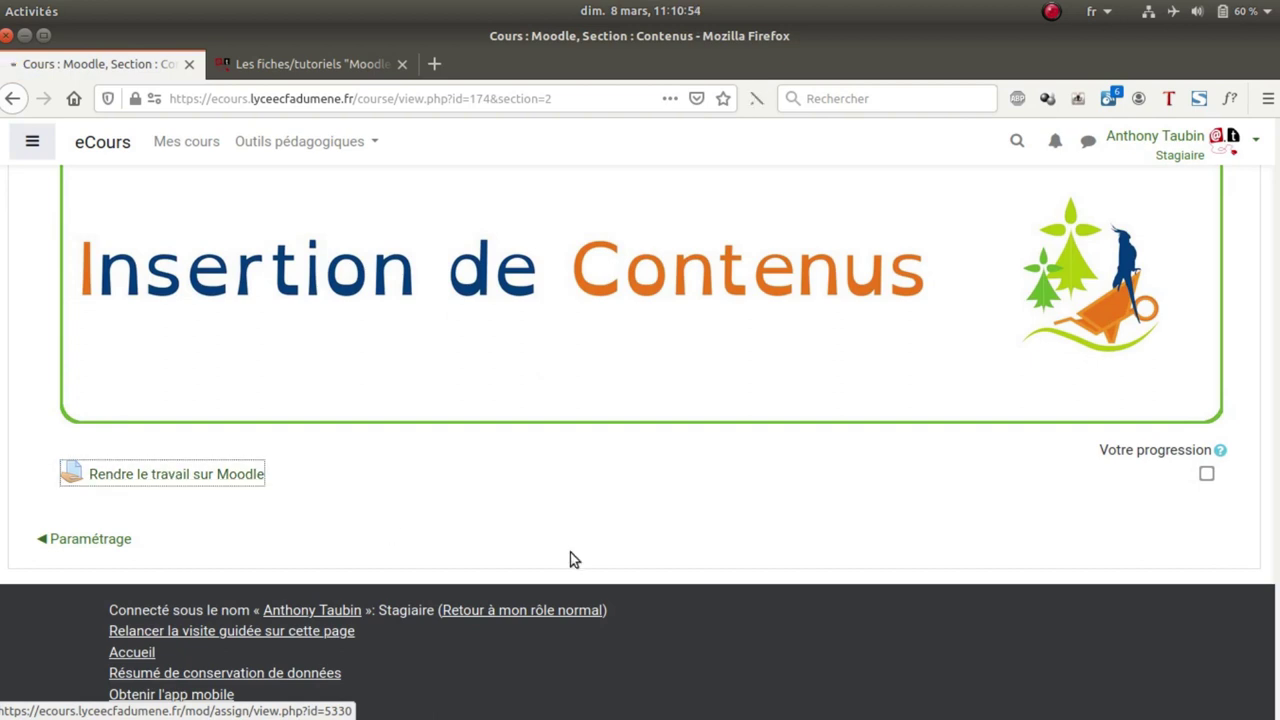
pyautogui.scroll(-5, 681, 470)
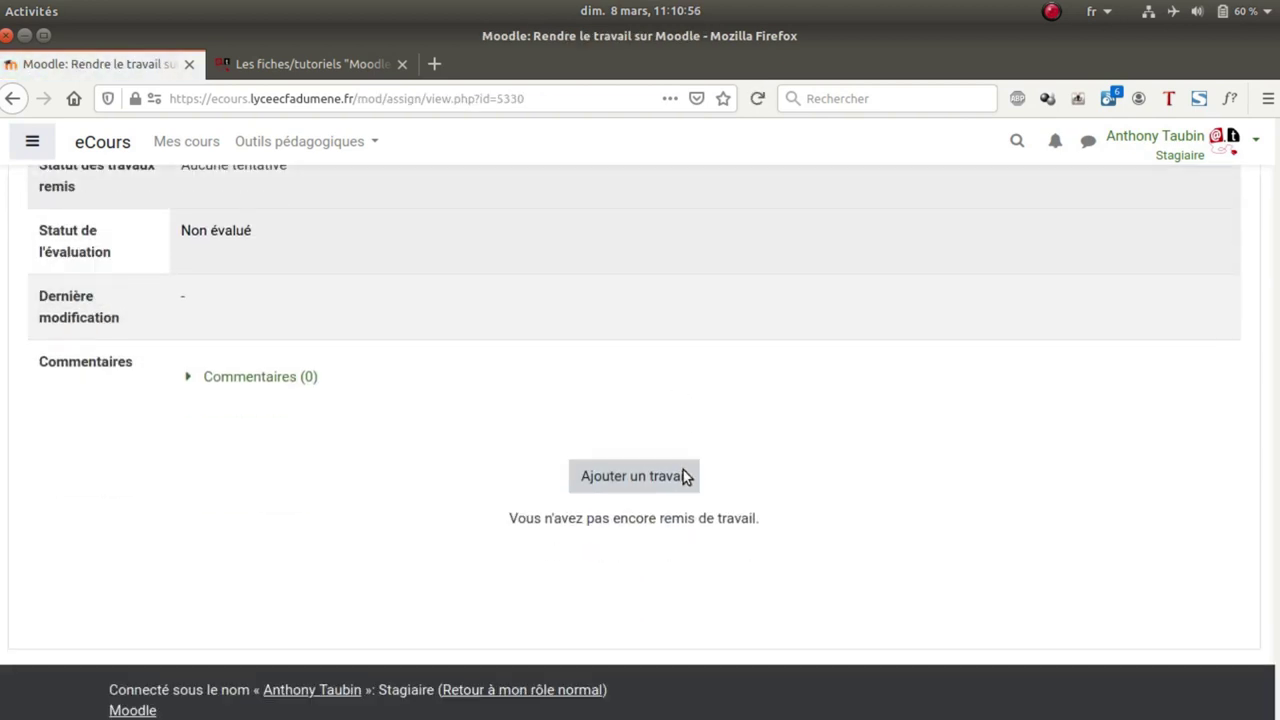
pyautogui.click(658, 487)
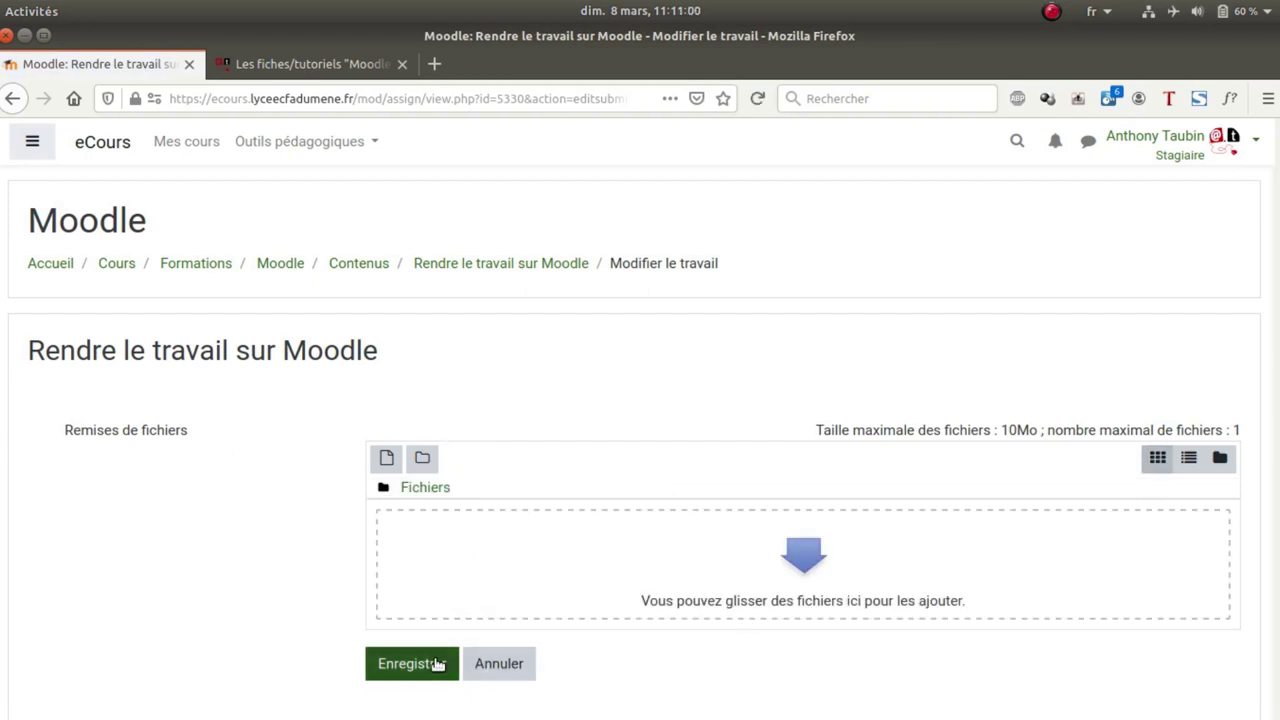
# Step: Cancel the file submission and go back to the assignment's entry in the Contenus section
pyautogui.click(510, 668)
pyautogui.click(357, 265)
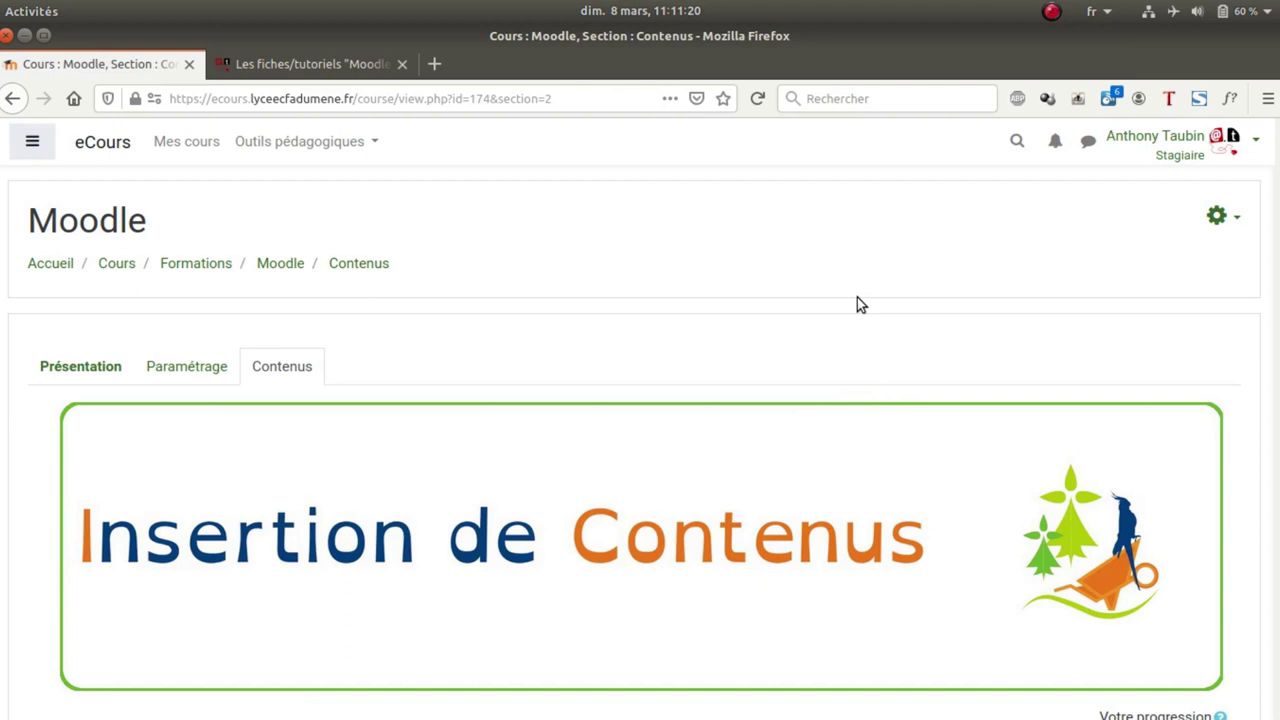
pyautogui.click(360, 265)
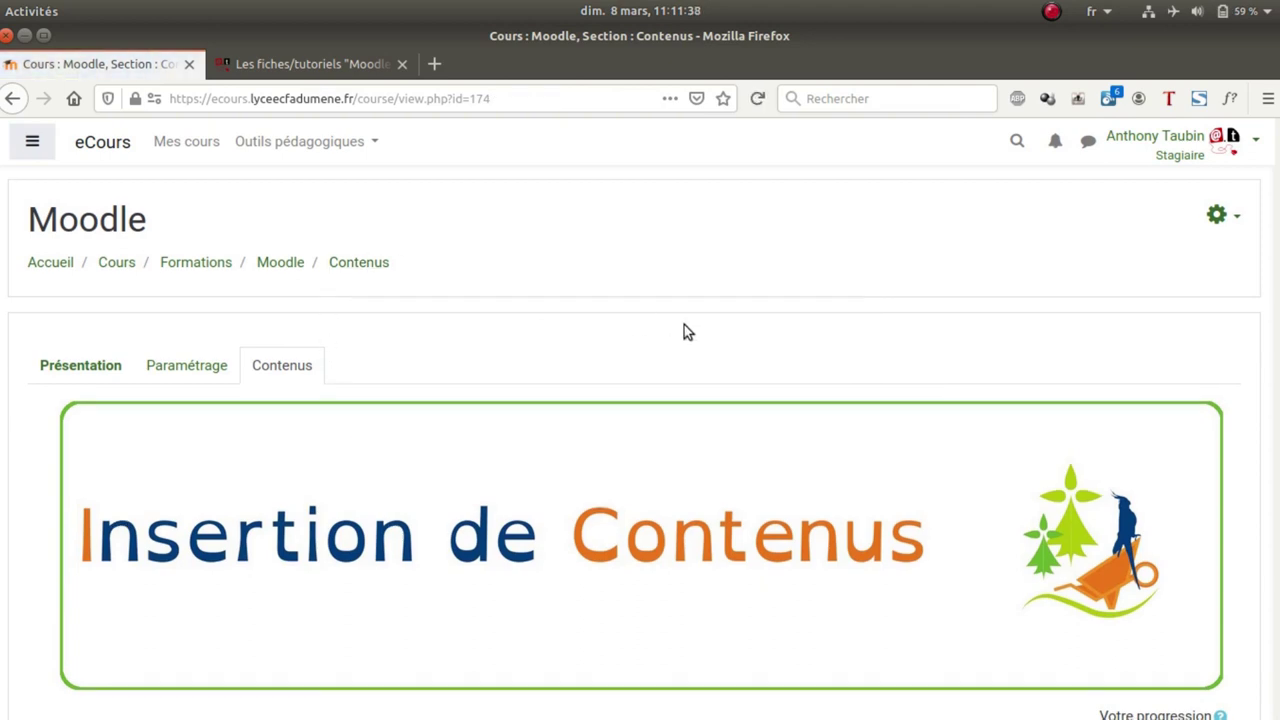
pyautogui.scroll(-5, 740, 315)
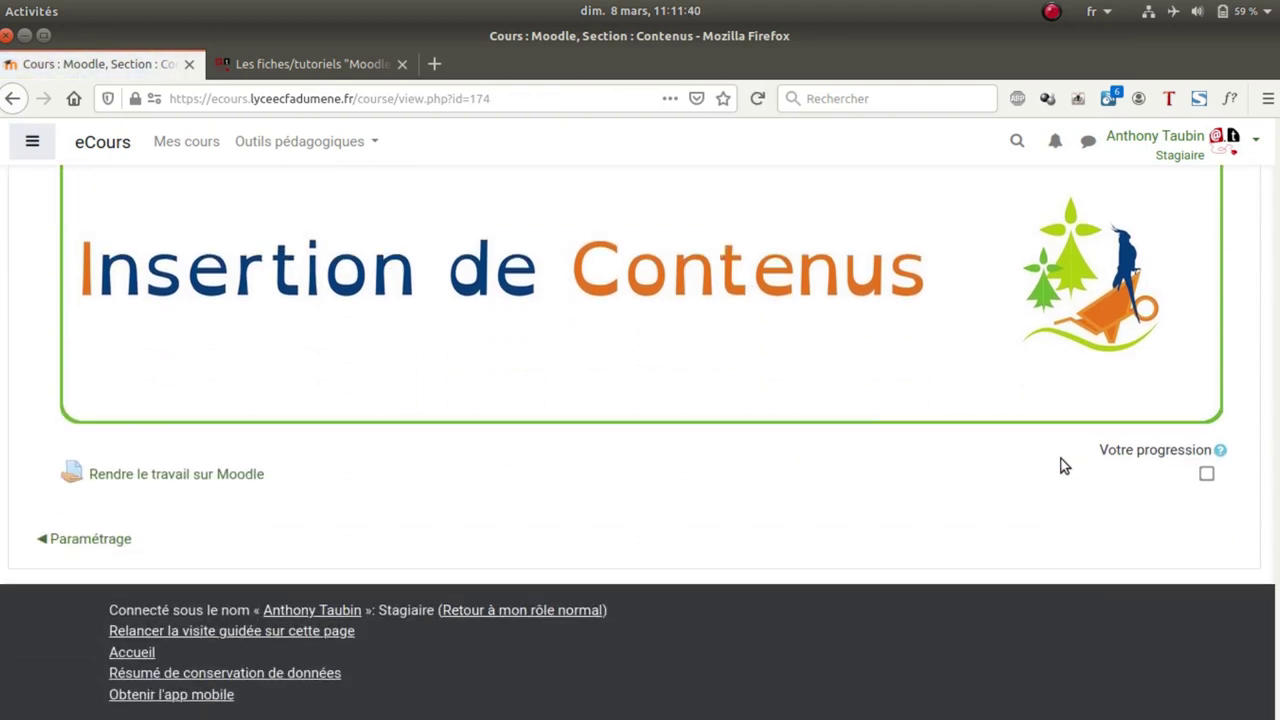